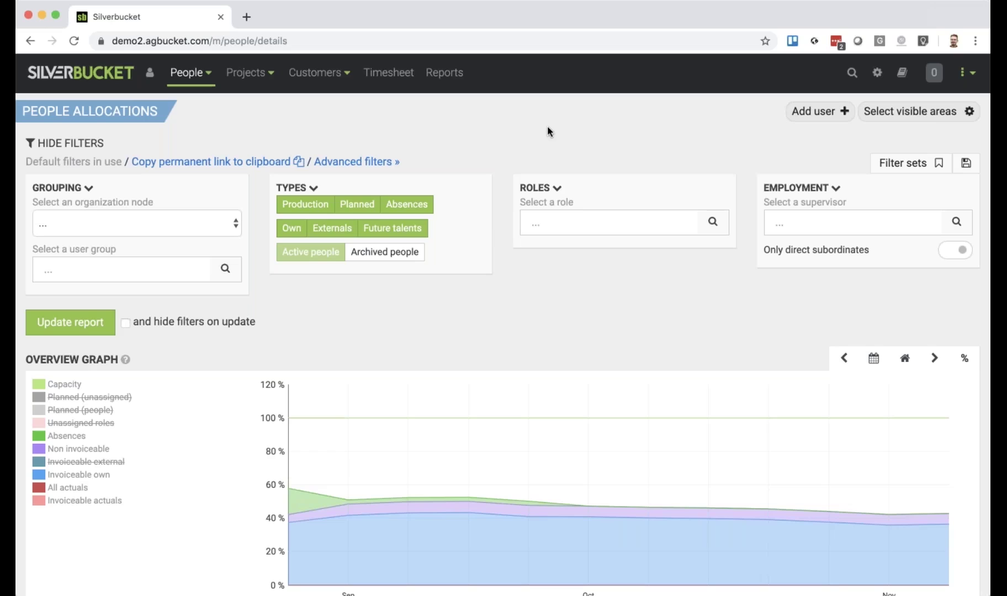
Step: Filter the people allocations by the organization node [10] Business Line 1 and update the report
scroll(546, 200, "down", 3)
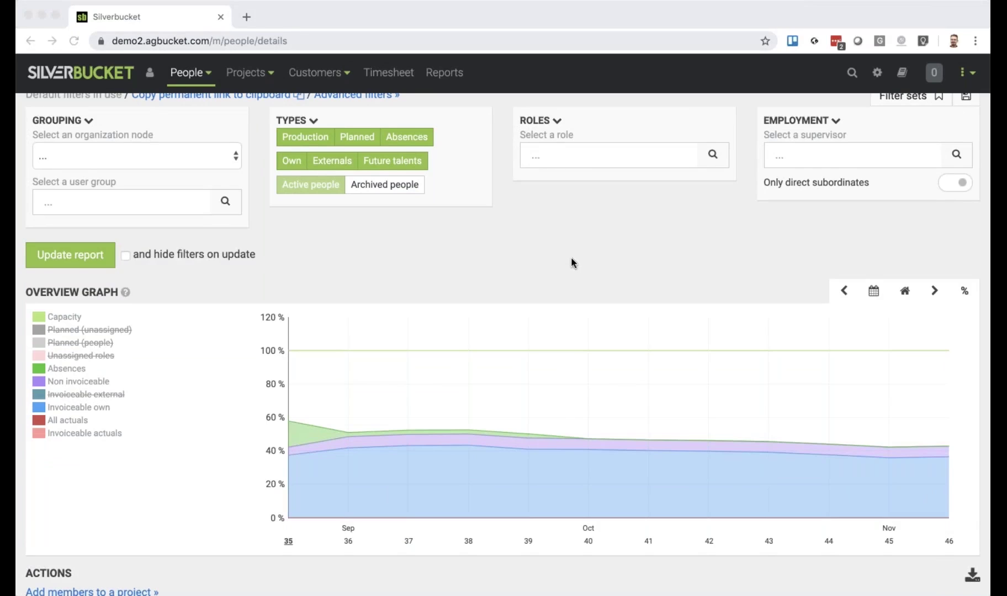
scroll(572, 258, "down", 2)
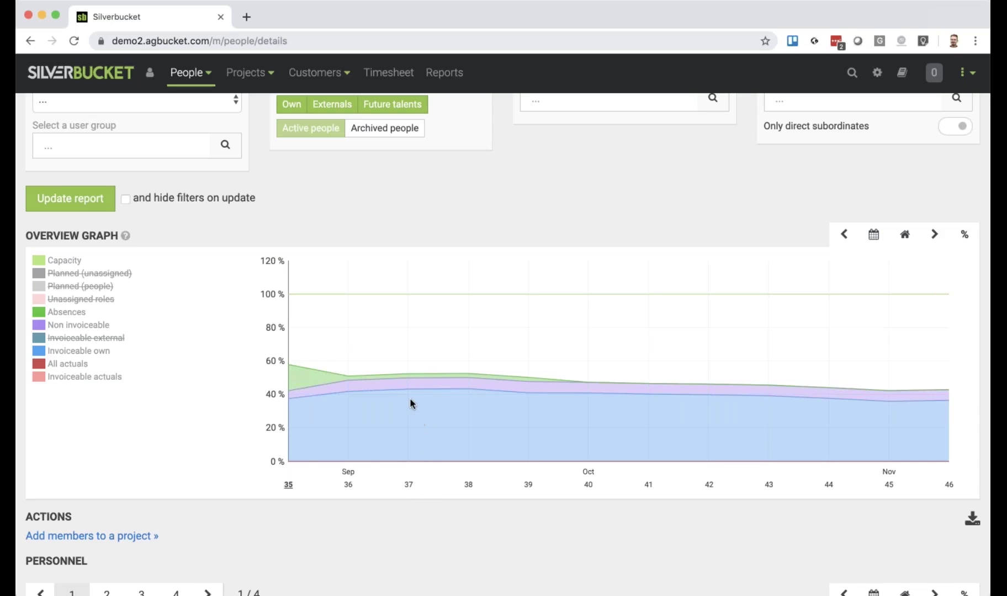
mouse_move(405, 390)
scroll(352, 243, "up", 3)
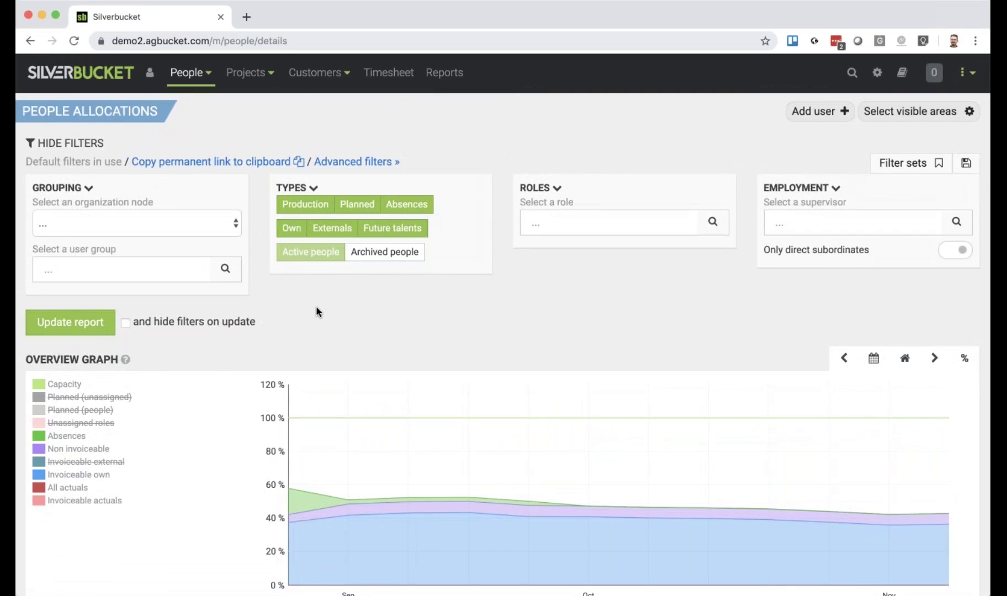
left_click(201, 228)
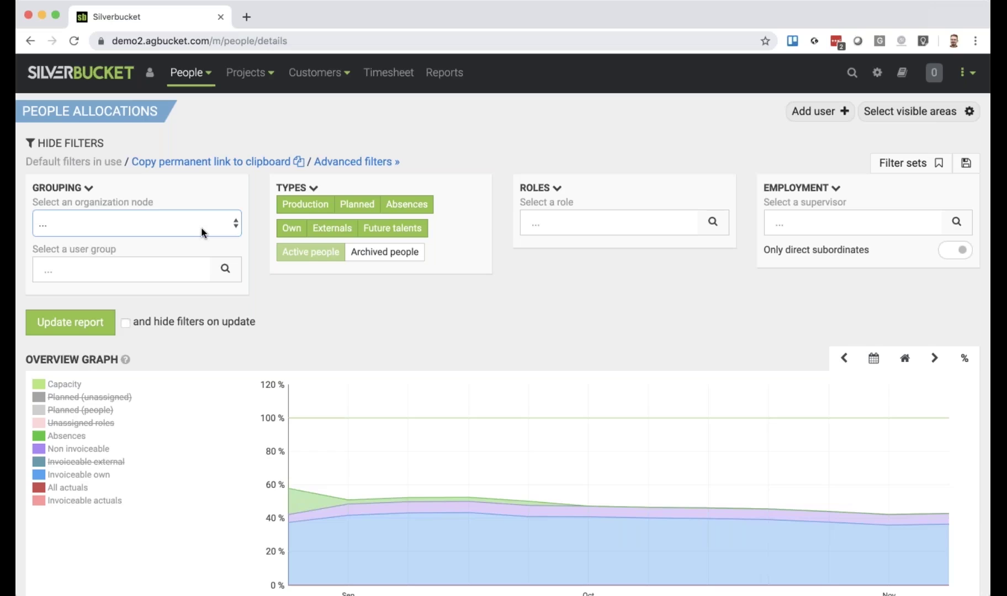
left_click(165, 296)
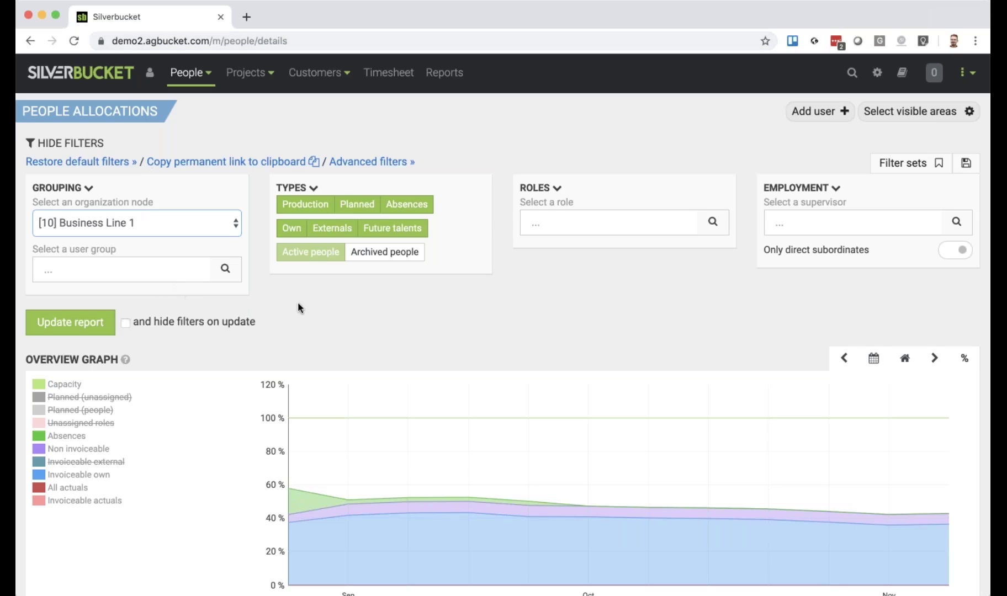
left_click(72, 324)
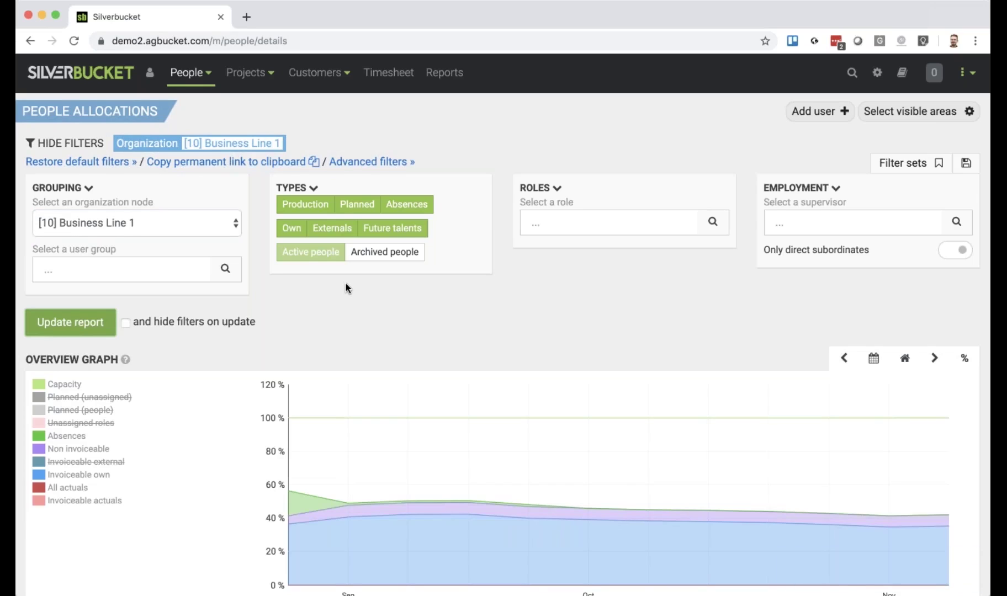
Step: Add the London user group to the grouping filter and update the report
scroll(345, 283, "down", 2)
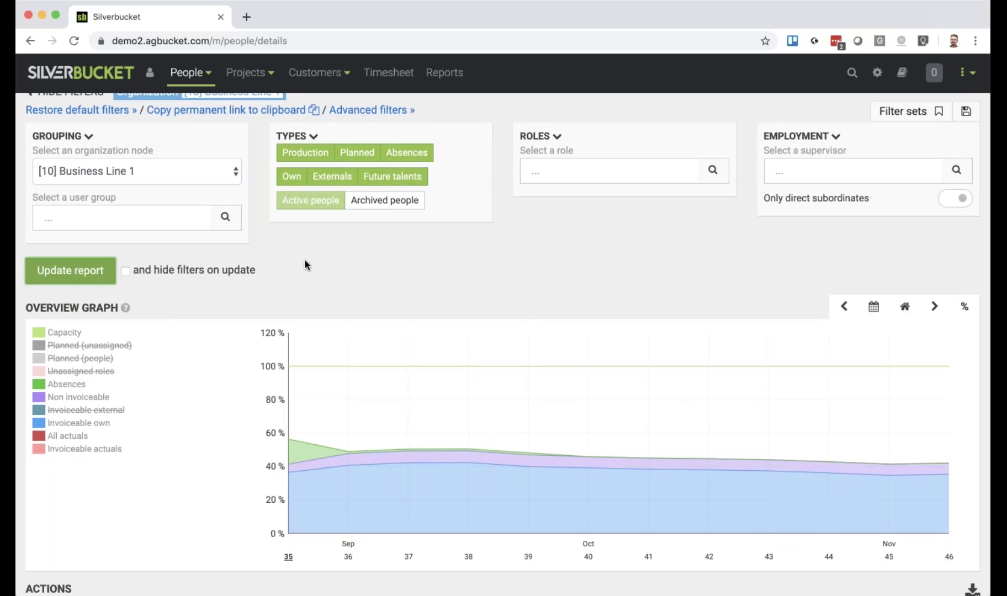
left_click(167, 223)
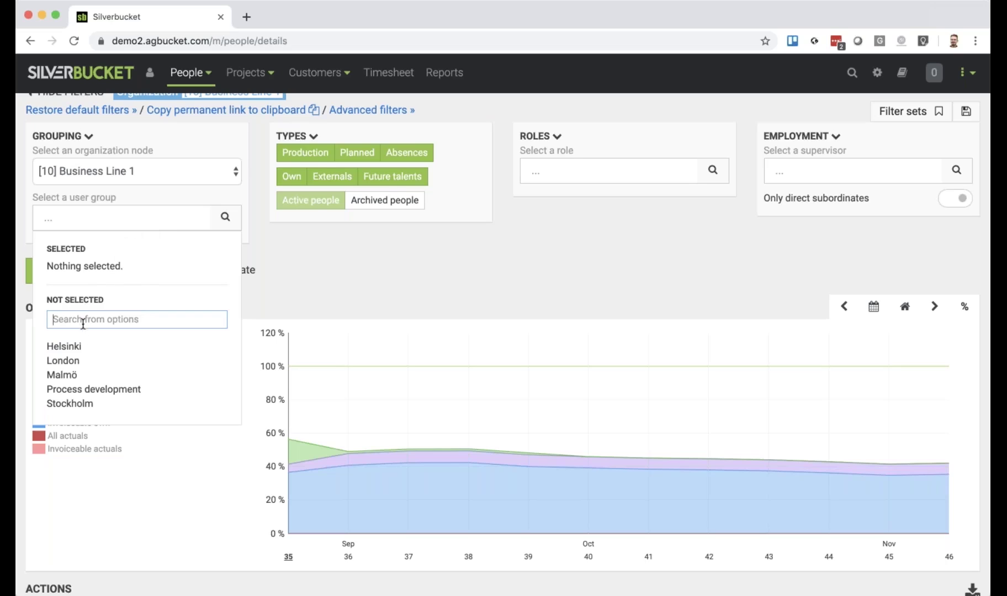
left_click(72, 363)
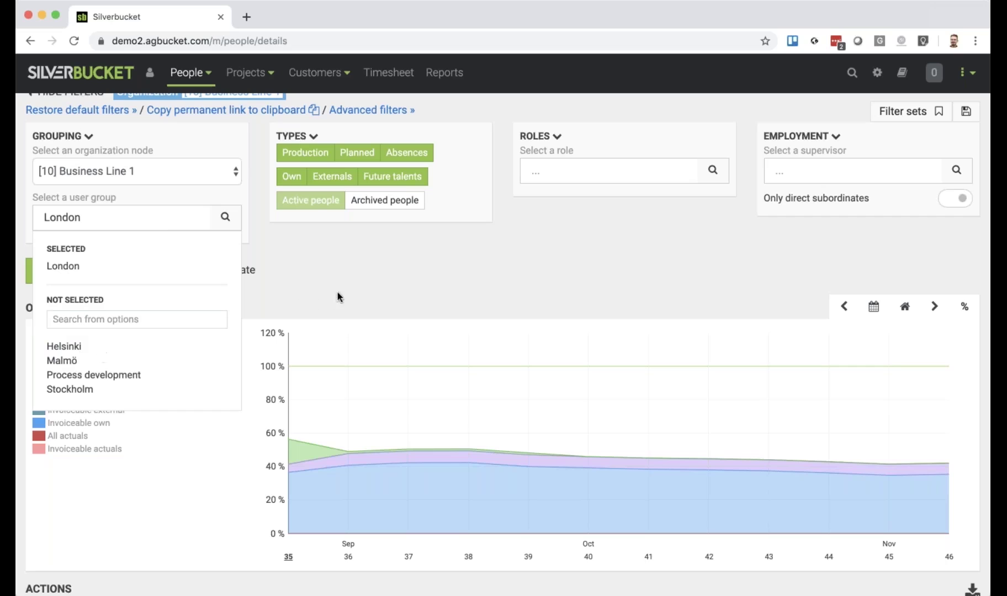
left_click(345, 276)
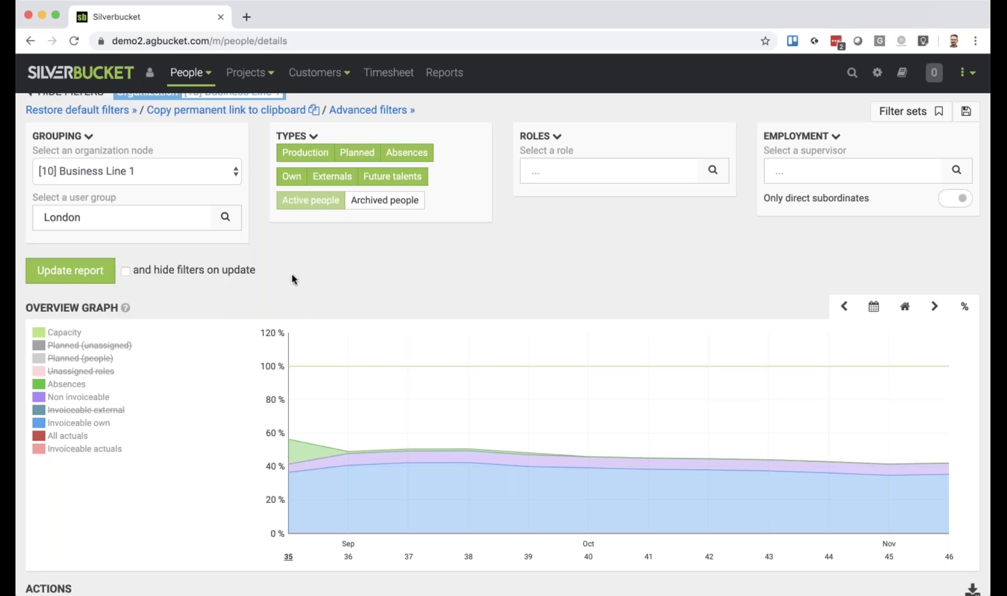
left_click(84, 276)
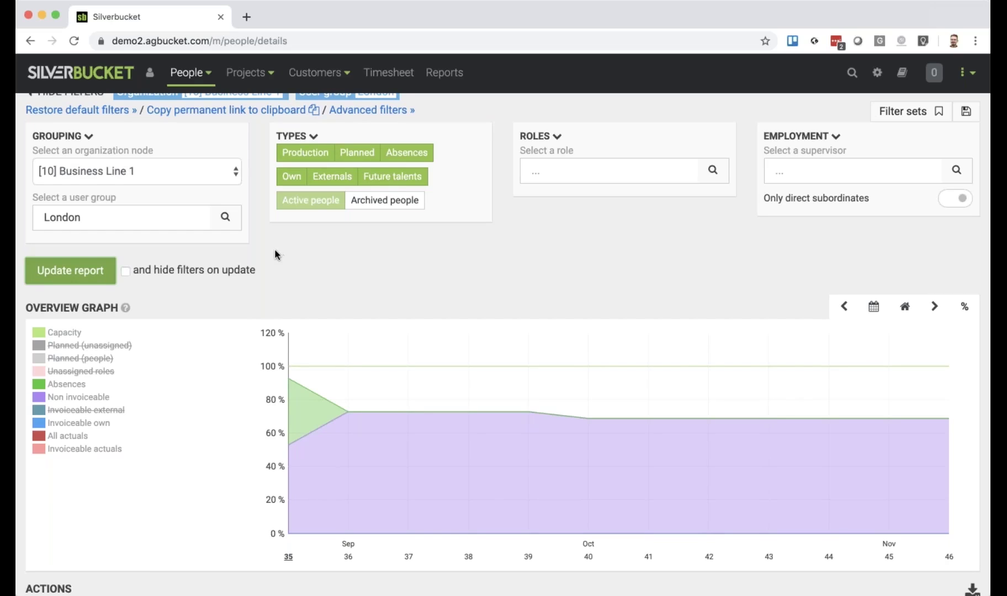
Step: Restore the default filters and update the report
left_click(101, 113)
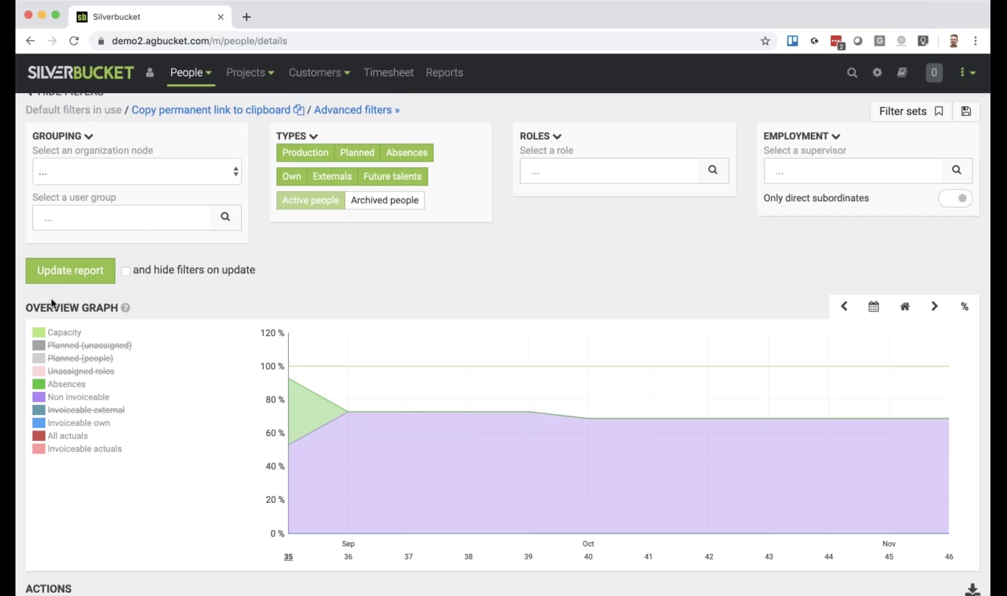
left_click(71, 282)
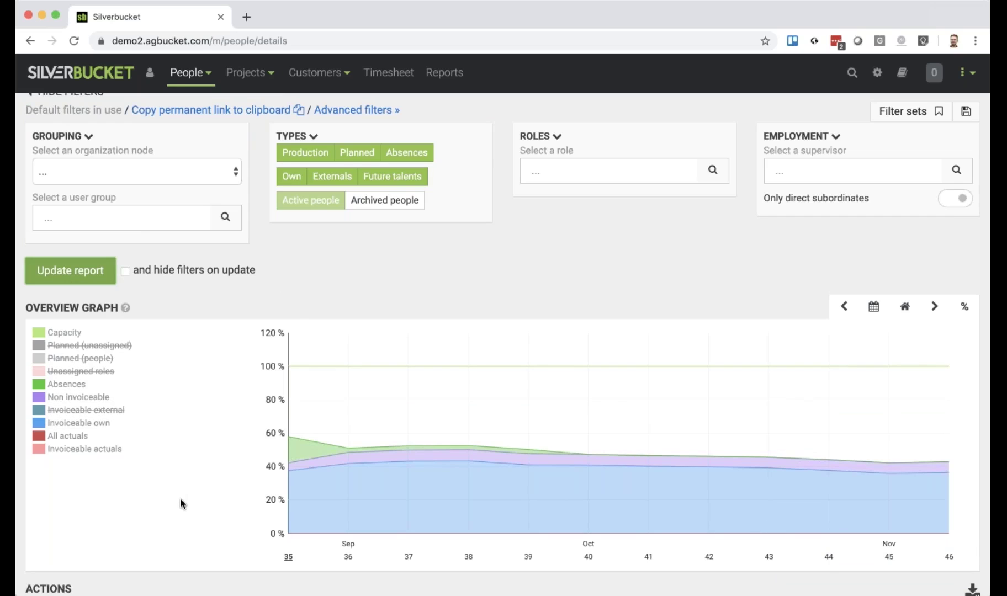
Step: Examine the weekly allocations of the people listed in the personnel section below the overview graph
scroll(183, 500, "down", 5)
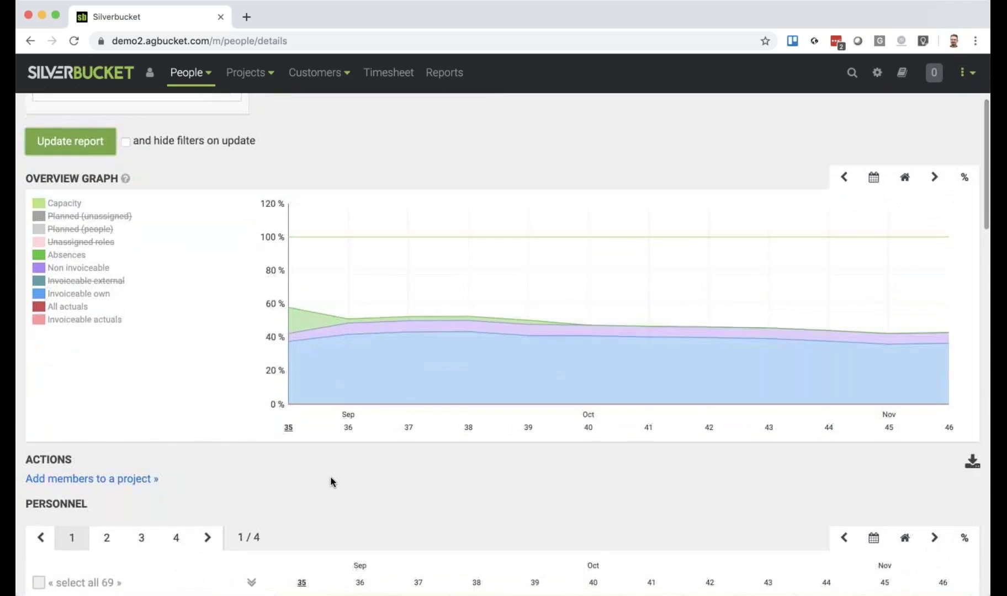
scroll(330, 476, "down", 4)
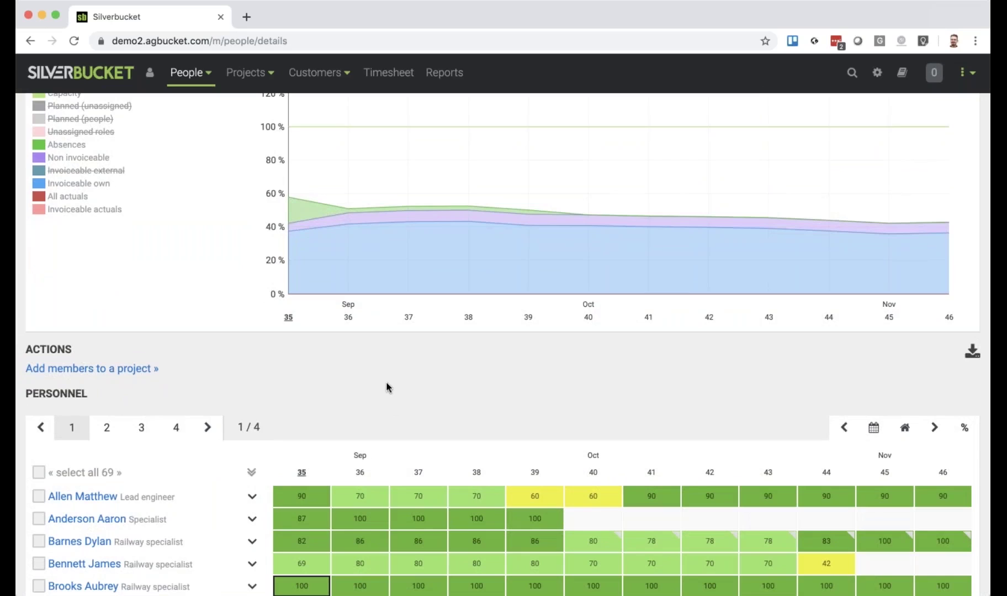
scroll(387, 384, "down", 4)
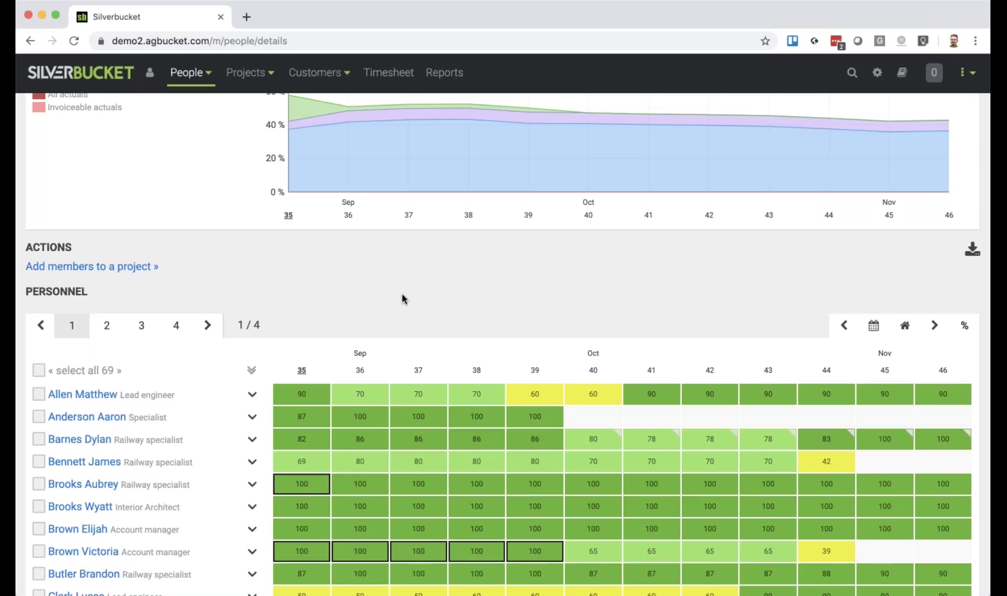
scroll(402, 299, "down", 5)
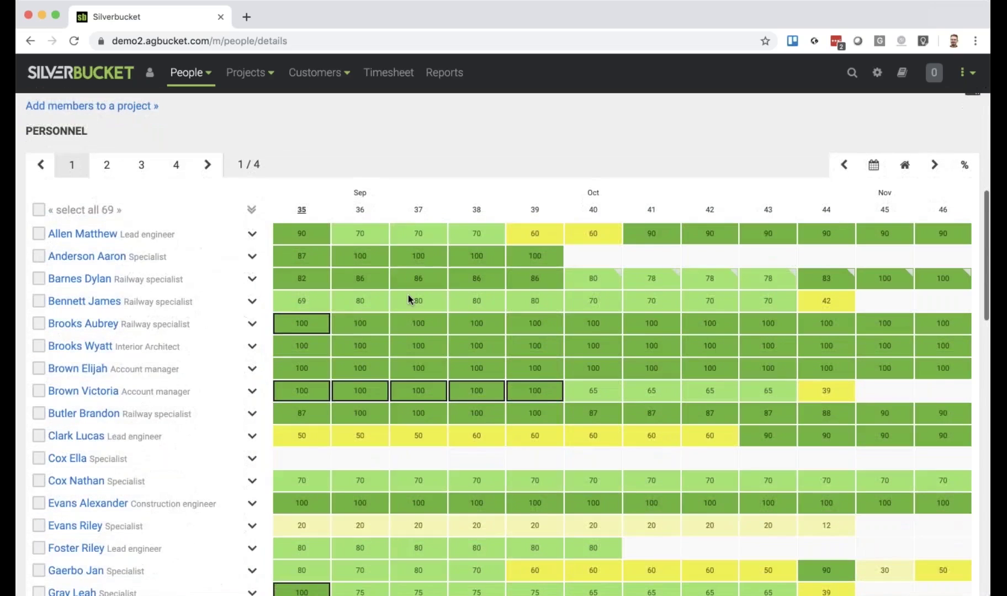
scroll(408, 298, "down", 2)
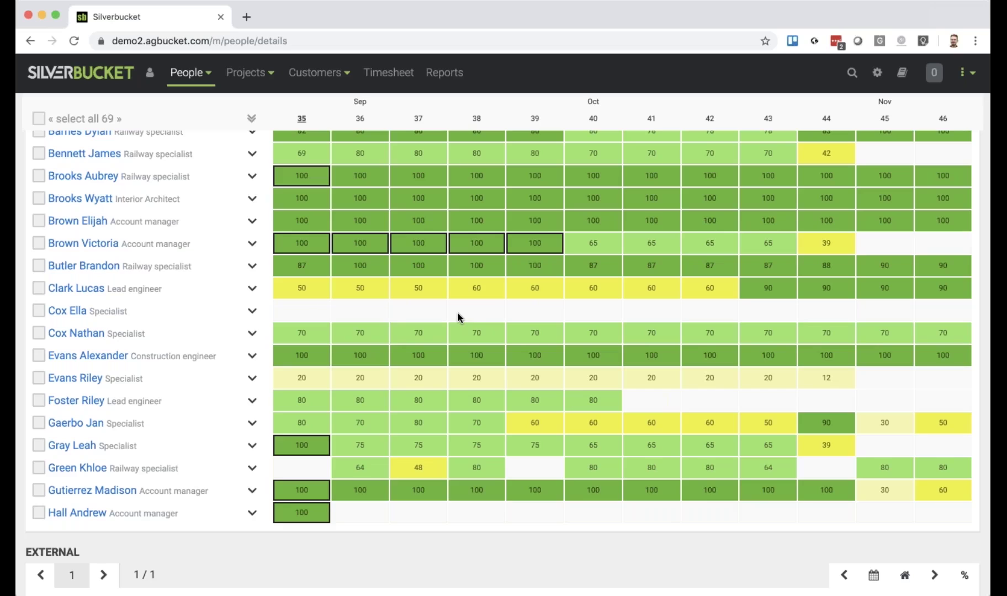
scroll(452, 322, "up", 3)
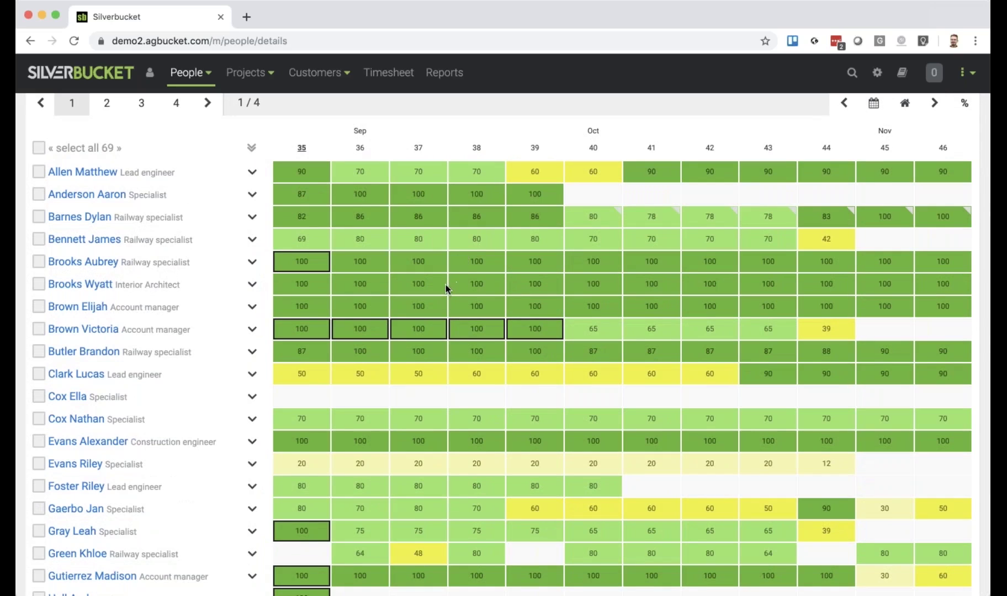
scroll(446, 285, "up", 2)
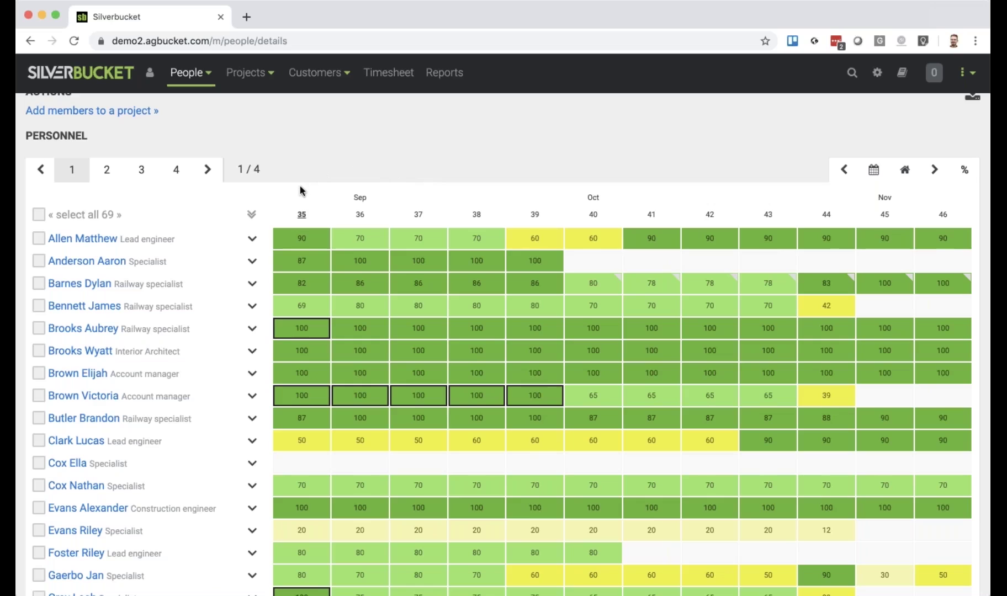
Step: Expand the first lead engineer in the personnel list, set their Library allocation to 40% for weeks 36–40, and save
left_click(252, 241)
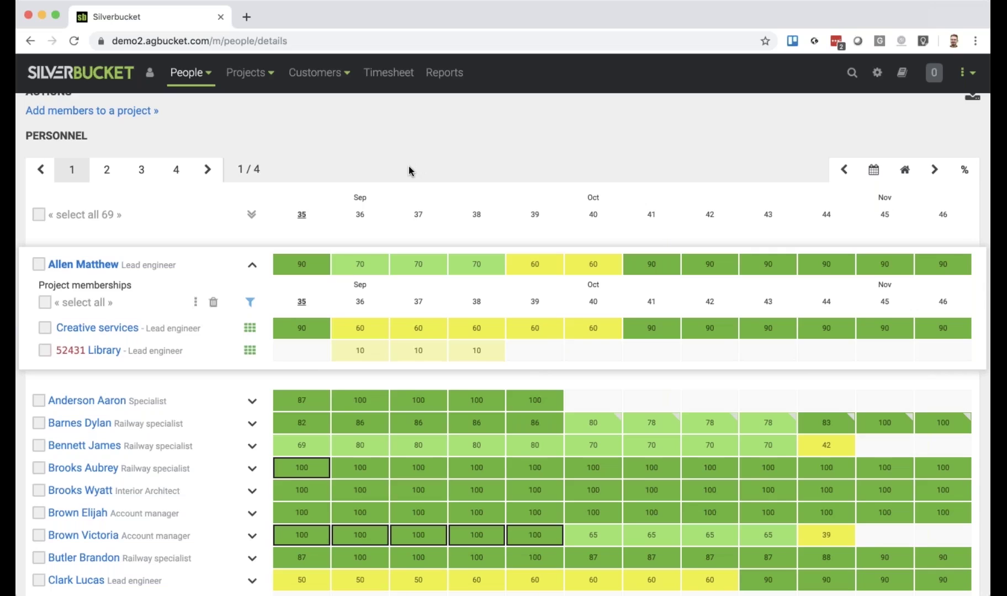
left_click(253, 354)
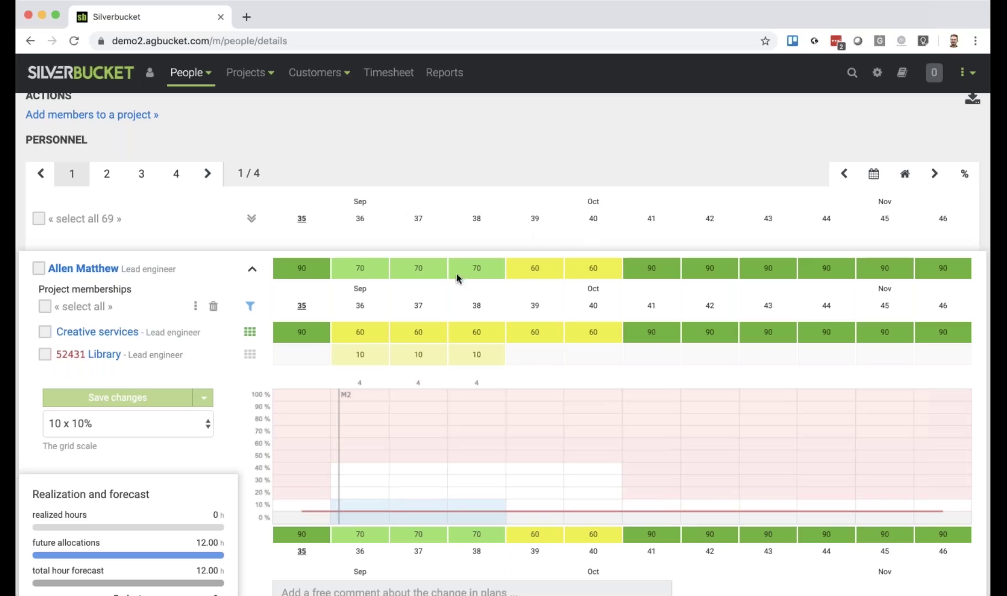
left_click(358, 471)
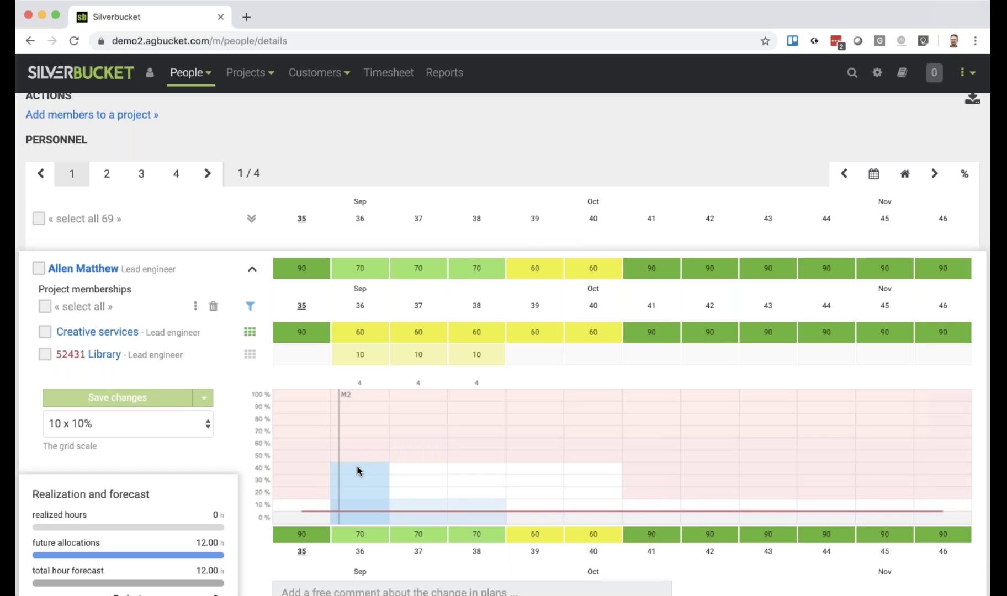
left_click_drag(359, 471, 582, 475)
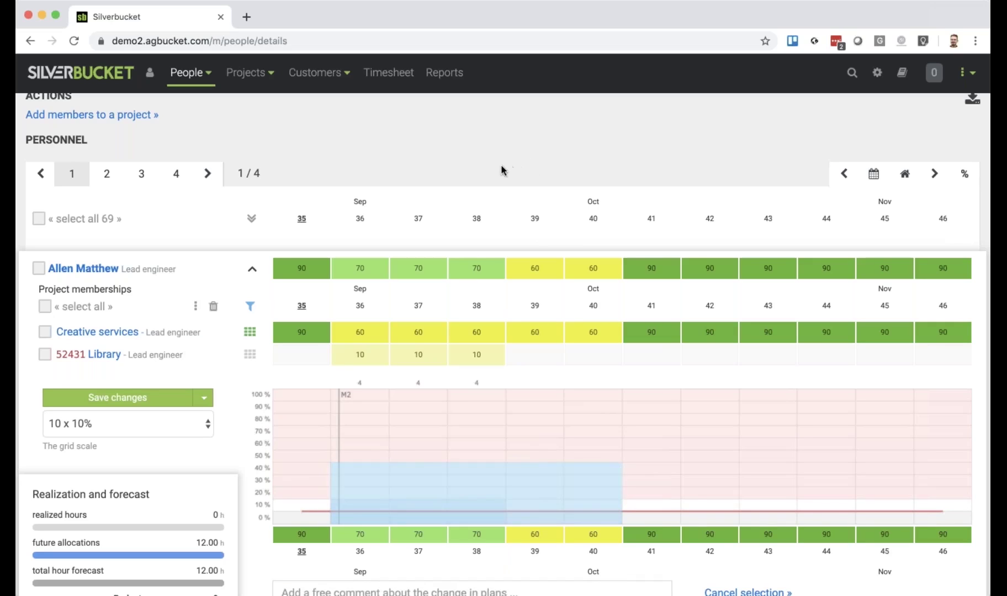
left_click(158, 398)
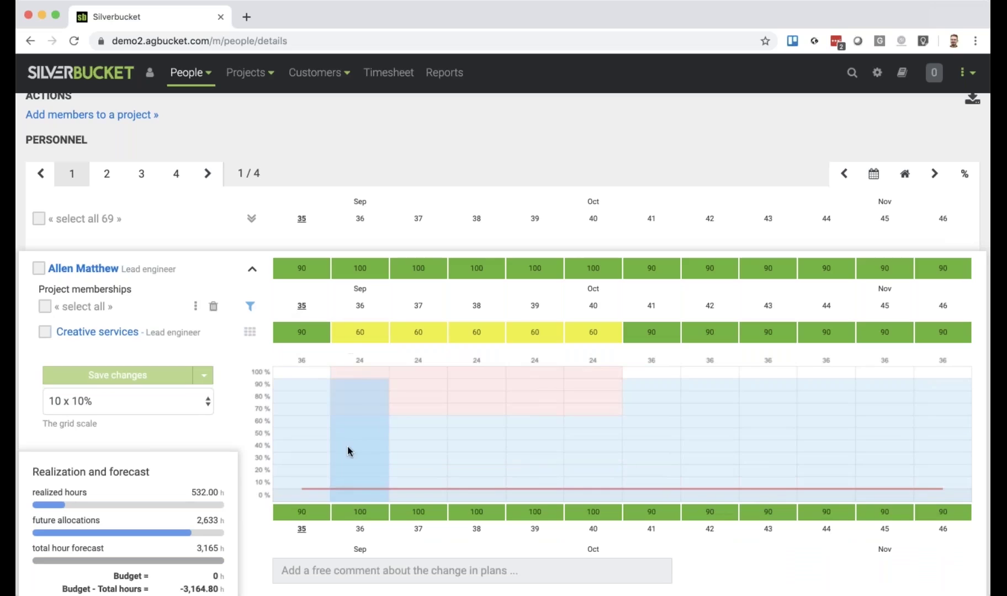
Step: Set the Creative services allocation to 50% for weeks 35–40, 80% for 41, 60% for 42–43, 40% for 44, 20% for 45, and save
left_click_drag(312, 438, 664, 441)
left_click_drag(665, 401, 721, 403)
left_click_drag(724, 406, 887, 473)
left_click(154, 376)
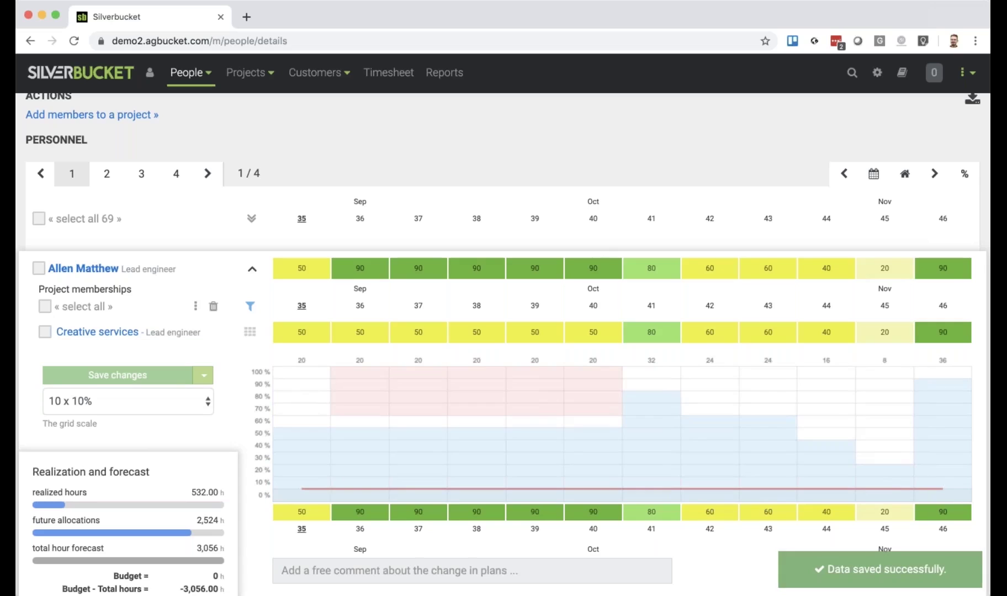
mouse_move(251, 338)
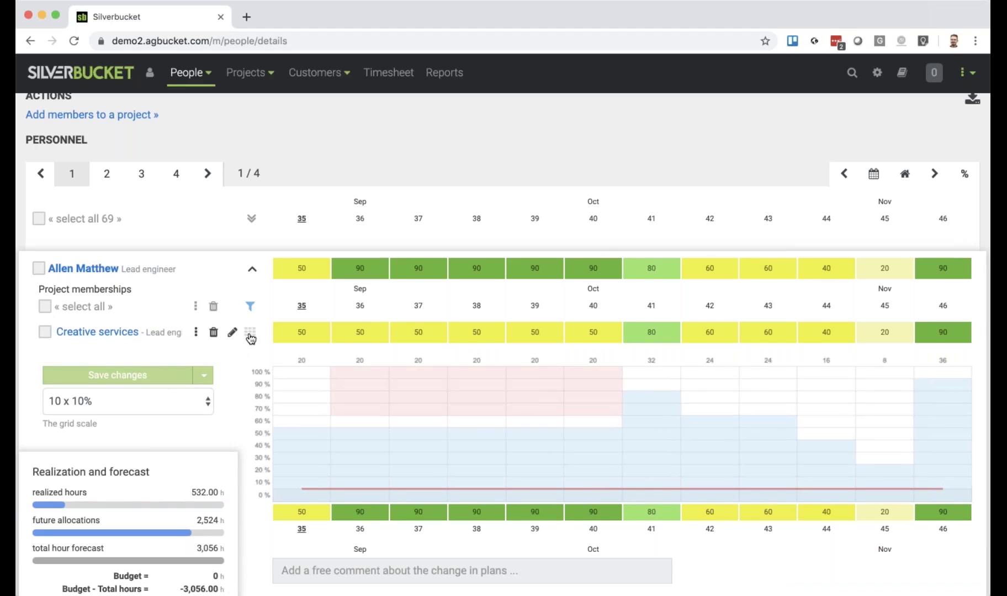
left_click(250, 334)
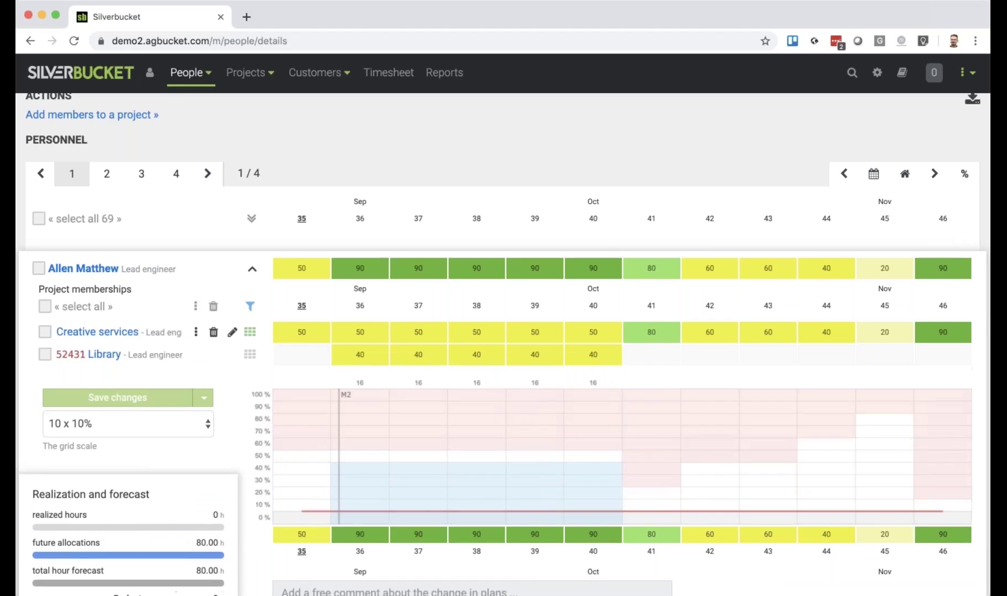
left_click(251, 355)
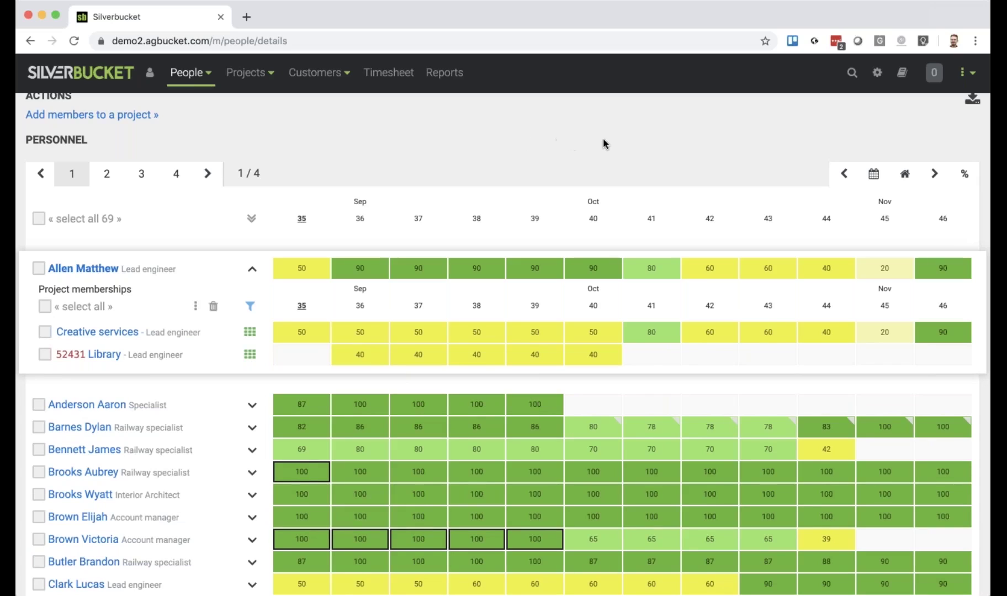
Step: Switch the personnel view to months, set the Creative services allocation to 50% from September to February, and save
left_click(962, 177)
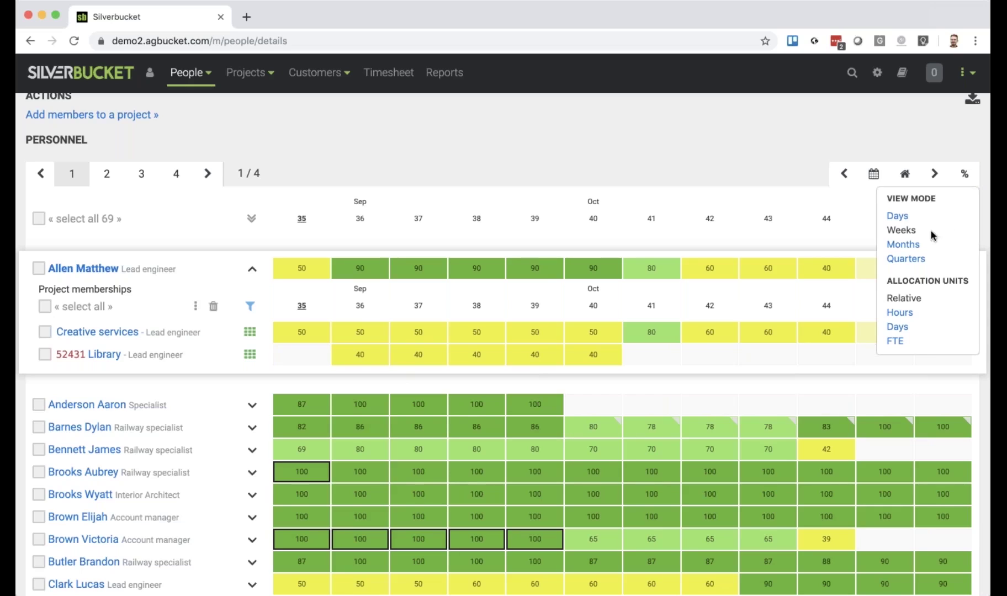
left_click(904, 244)
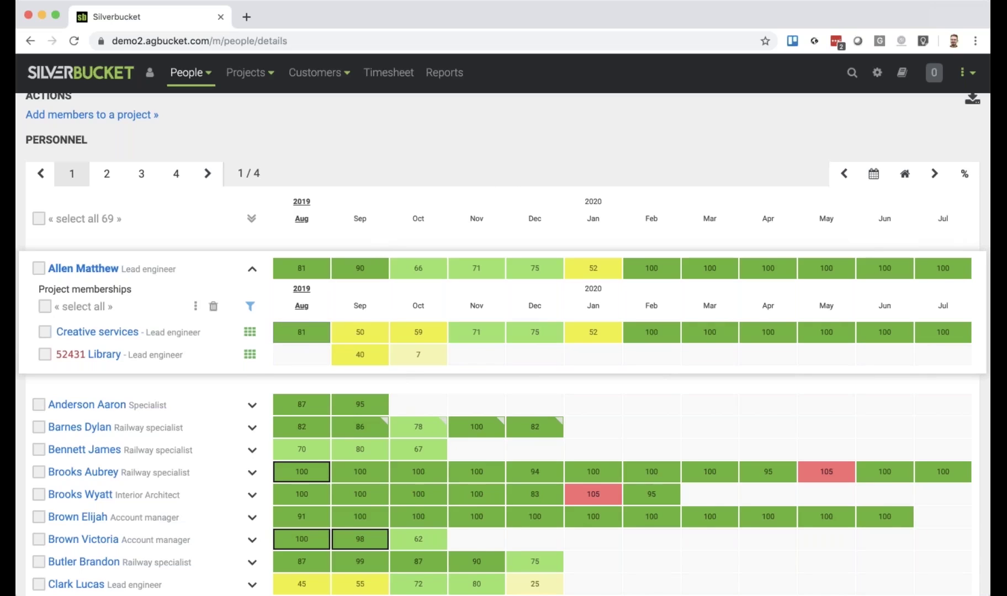
left_click(250, 335)
left_click_drag(353, 437, 635, 442)
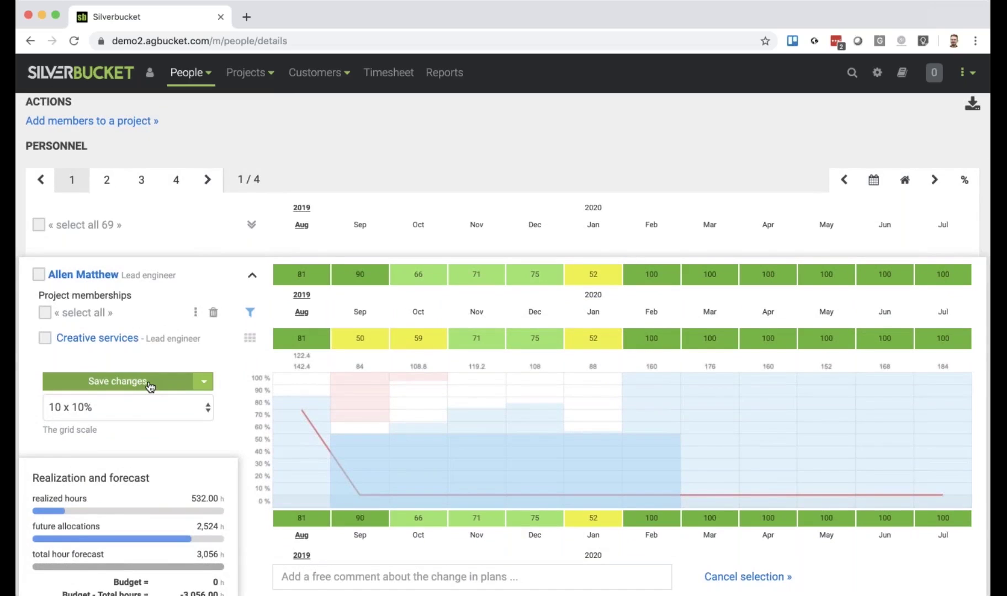
left_click(150, 387)
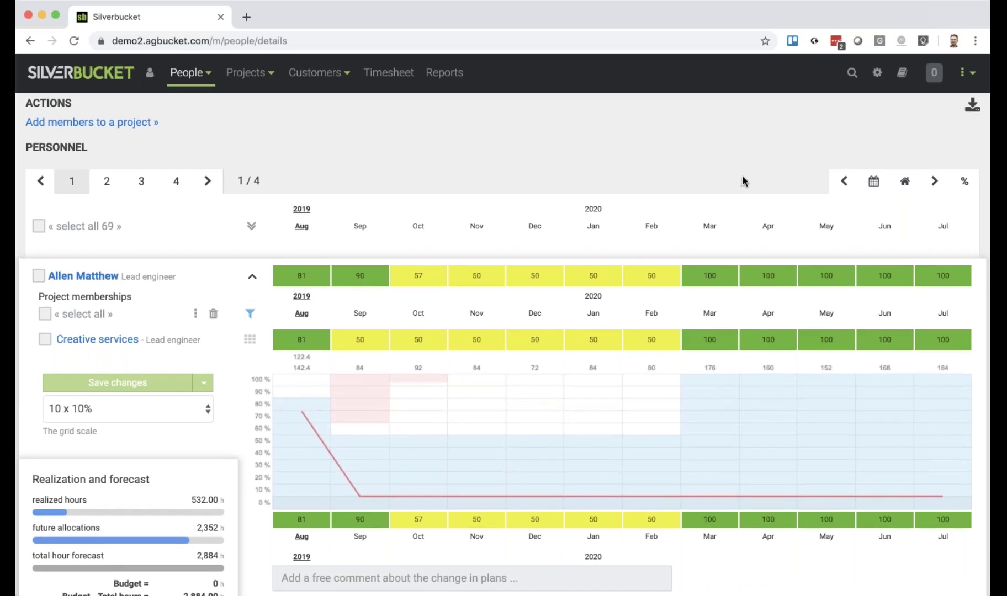
Step: Switch the personnel report's allocation units to days and check the overview graph in that unit
left_click(962, 185)
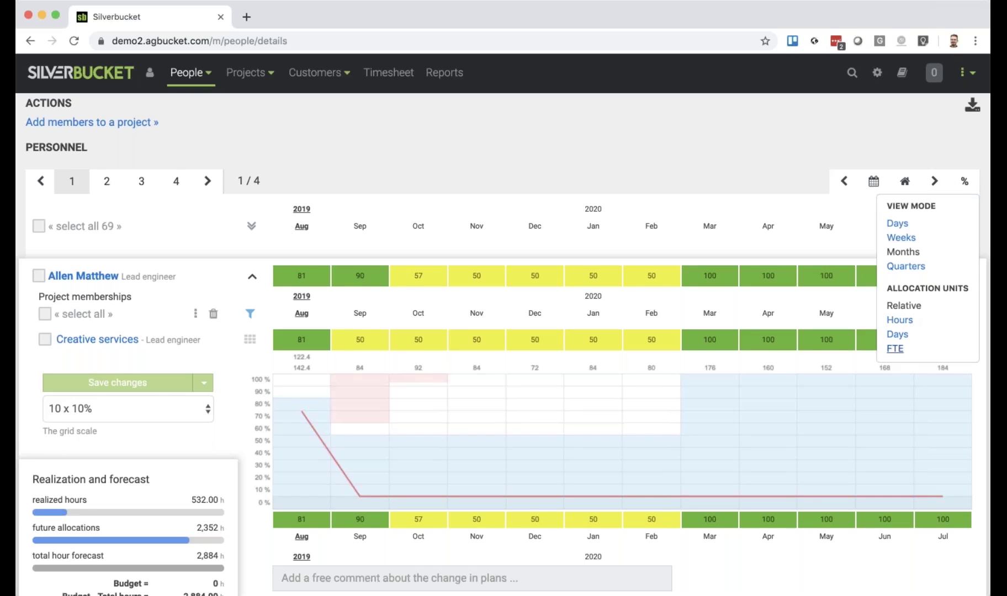
scroll(902, 345, "up", 1)
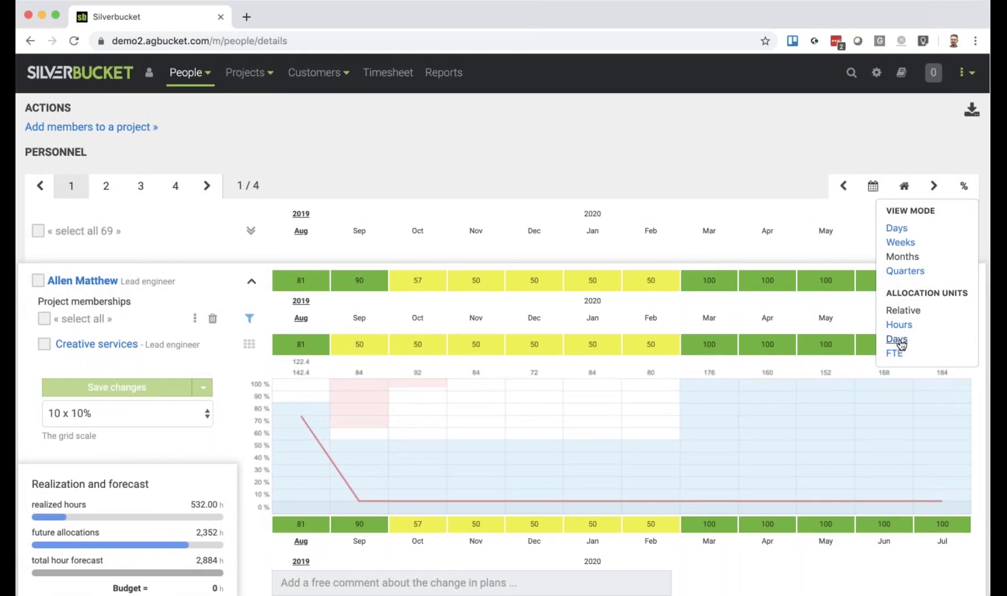
left_click(898, 339)
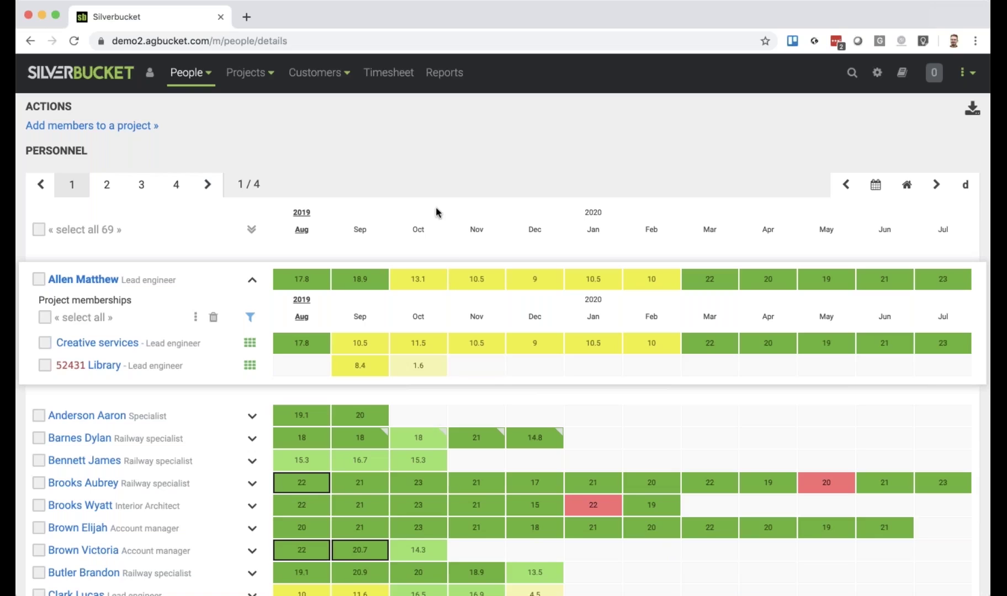
scroll(433, 214, "up", 4)
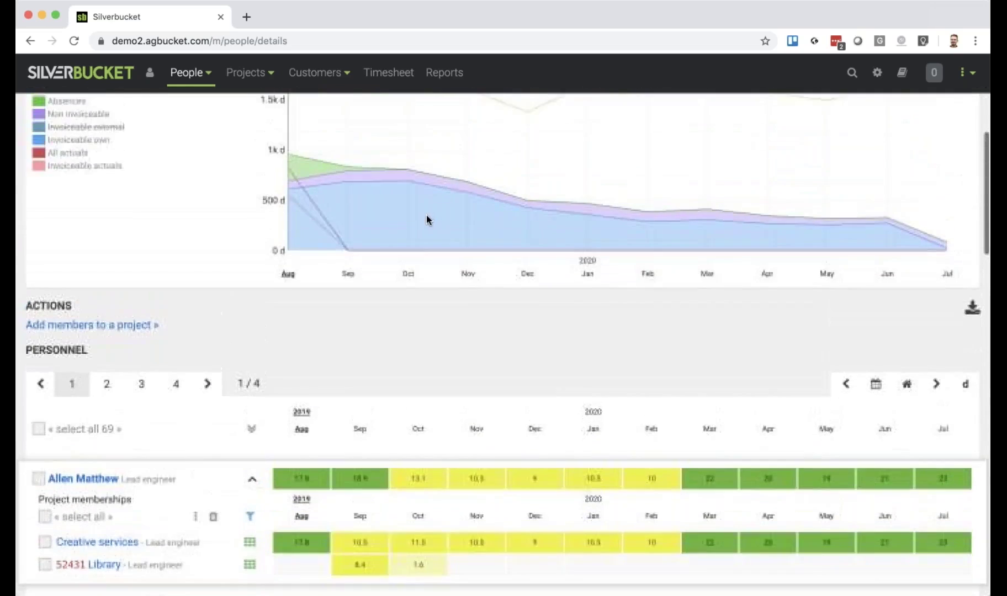
scroll(427, 221, "up", 3)
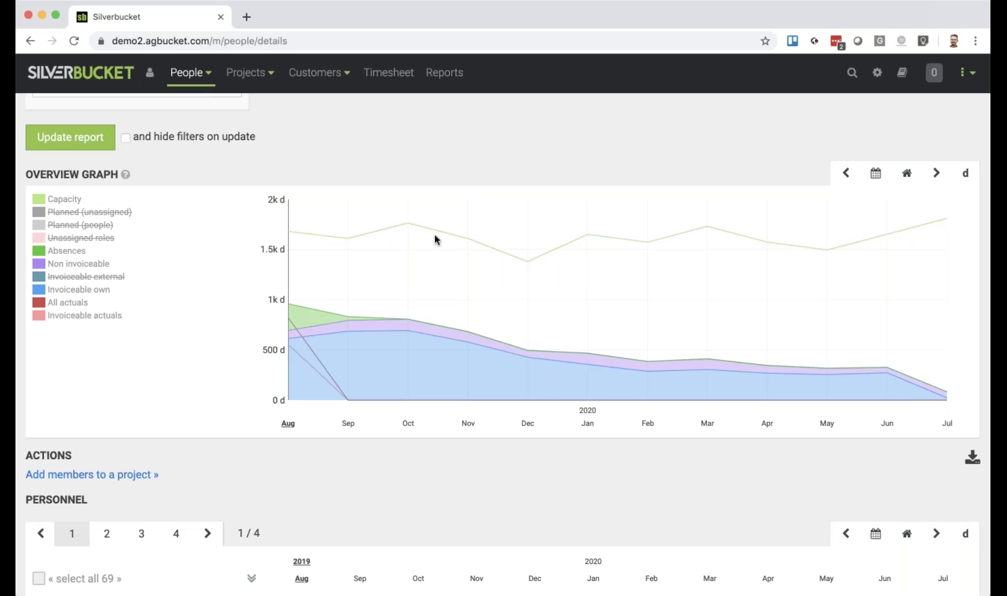
Step: Open the Library project's dashboard from the lead engineer's project memberships and view its monthly member allocations
scroll(360, 372, "down", 3)
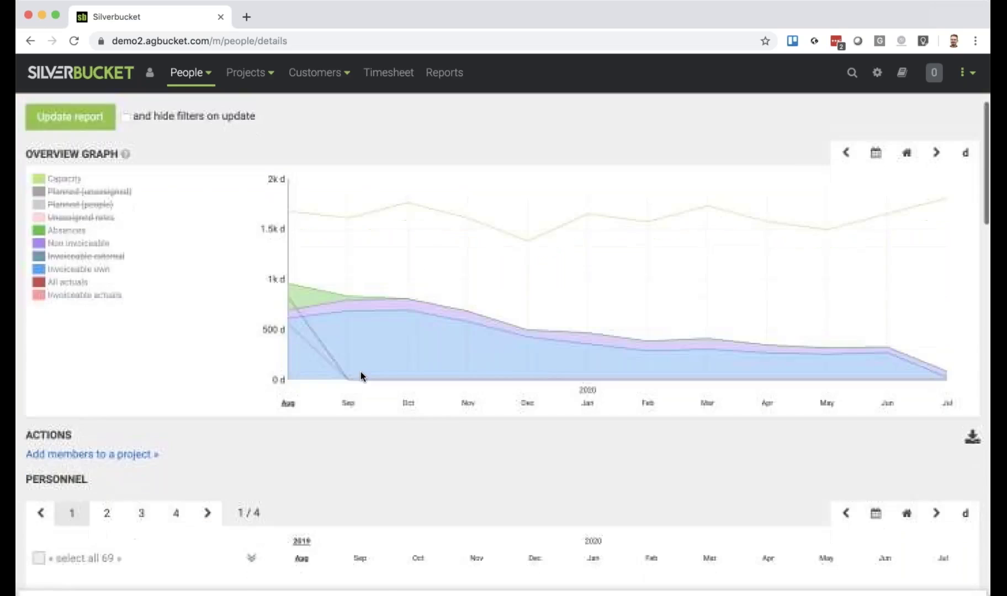
scroll(375, 359, "down", 2)
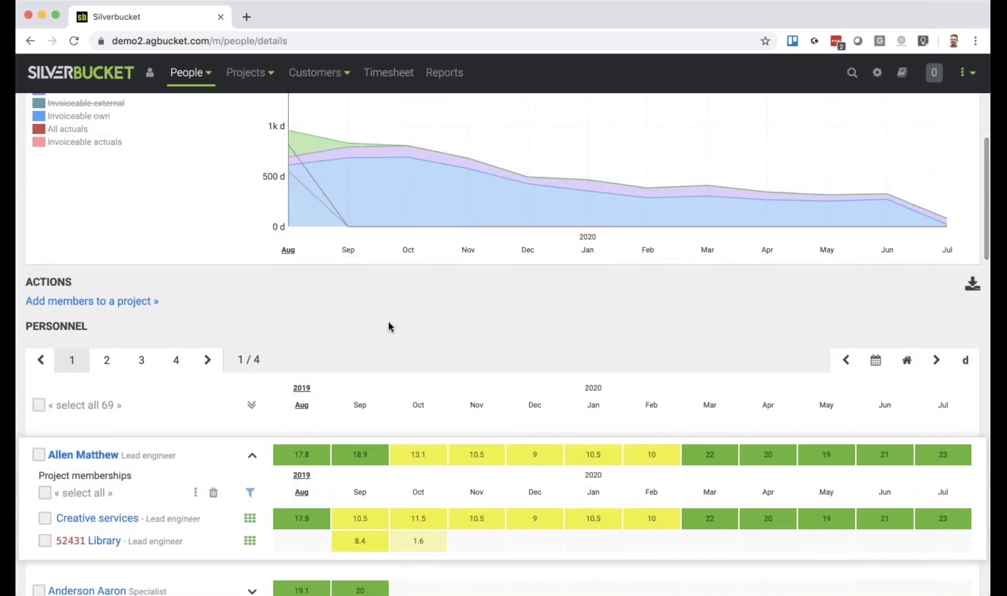
scroll(389, 310, "down", 2)
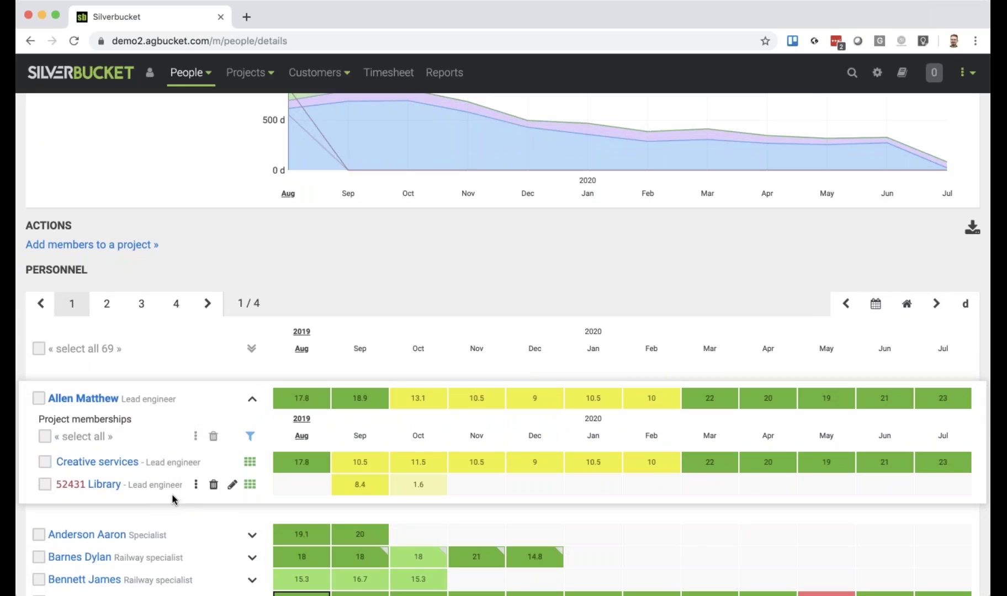
mouse_move(109, 487)
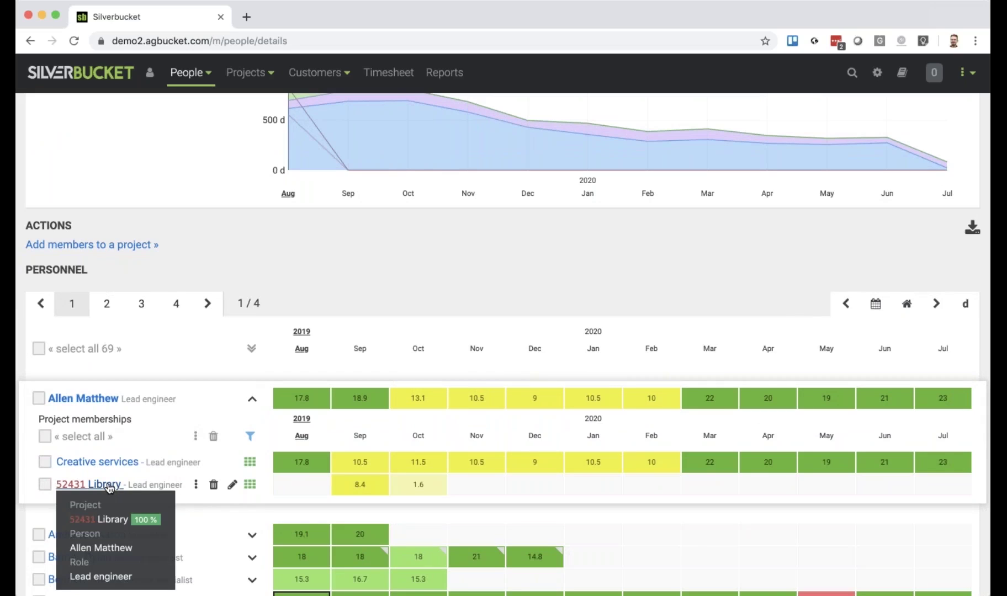
left_click(105, 485)
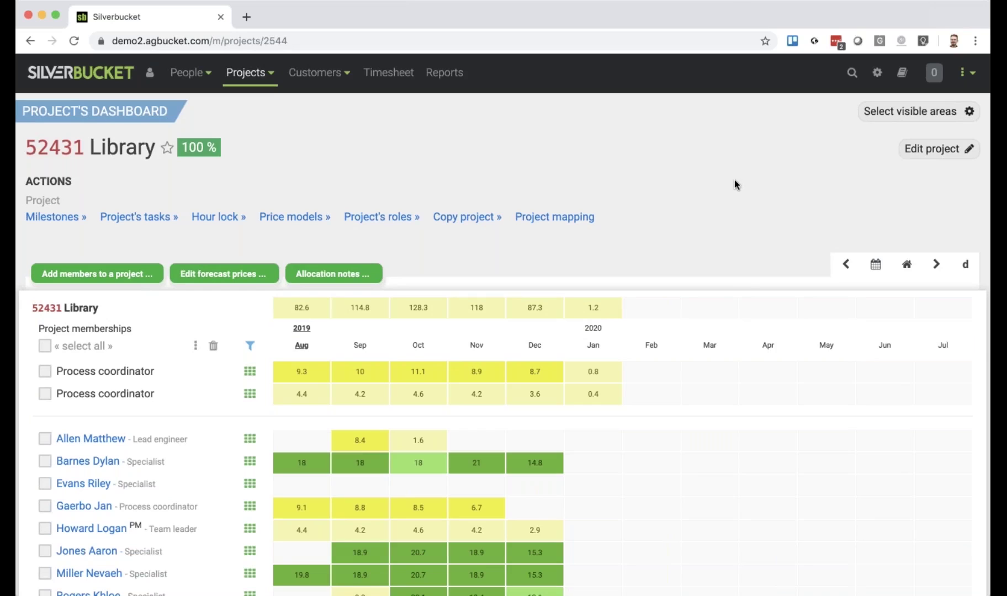
scroll(735, 180, "down", 2)
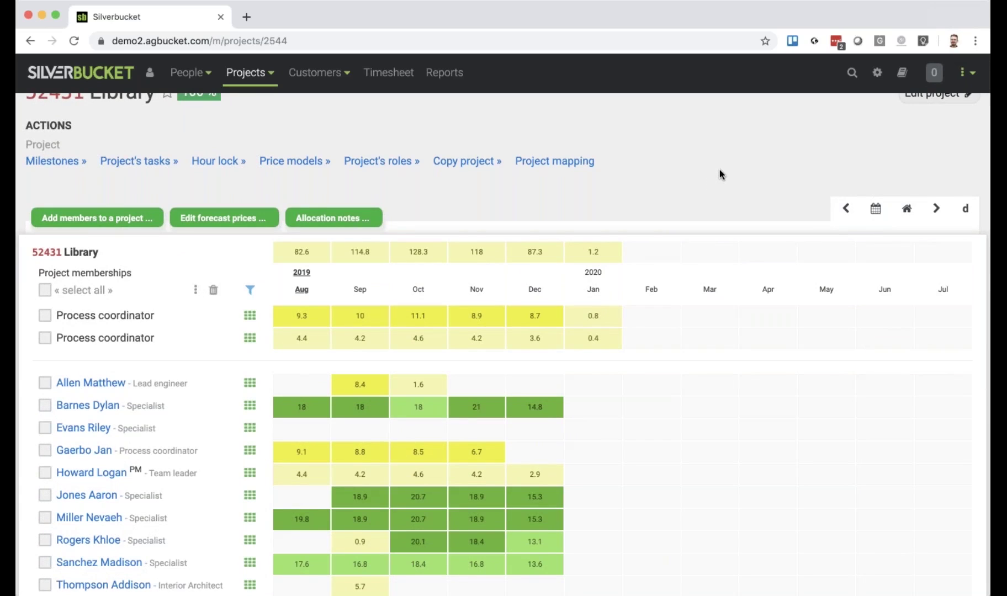
scroll(720, 170, "down", 2)
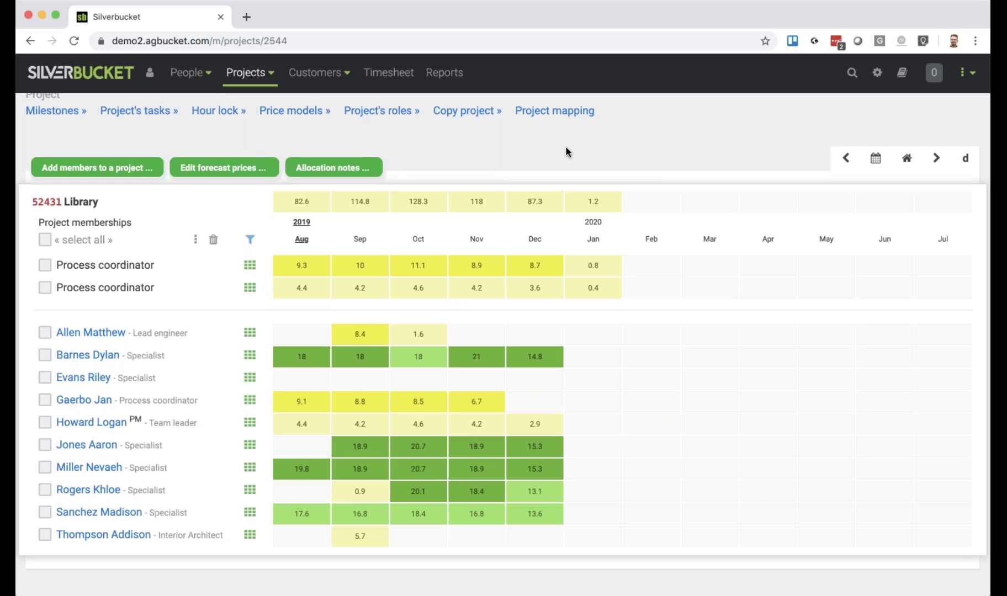
Step: Set the first unassigned Process coordinator's allocation to 10 days per month from August 2019 to January 2020, save, and collapse its editor
left_click(250, 267)
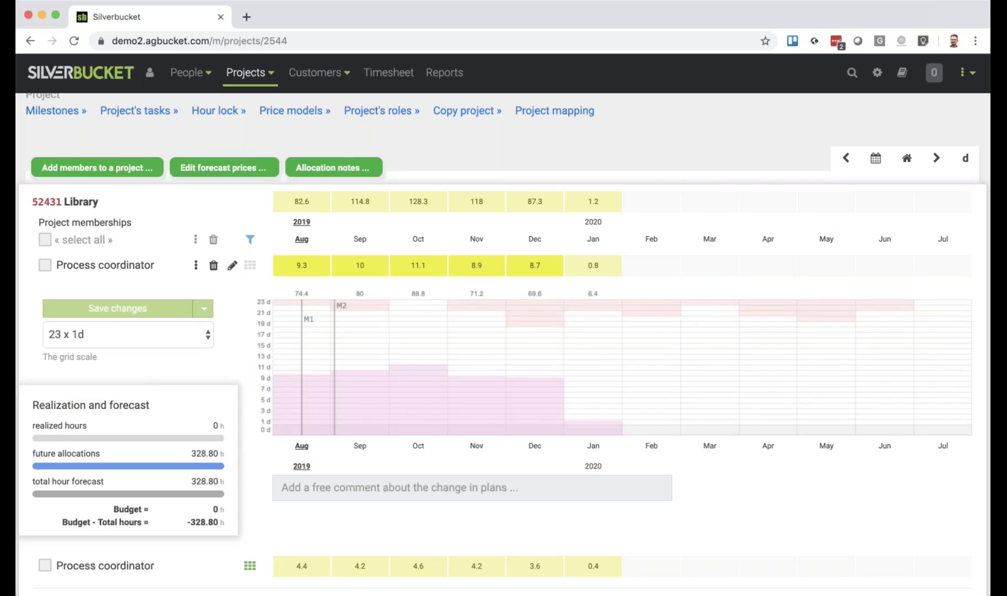
left_click_drag(283, 378, 591, 375)
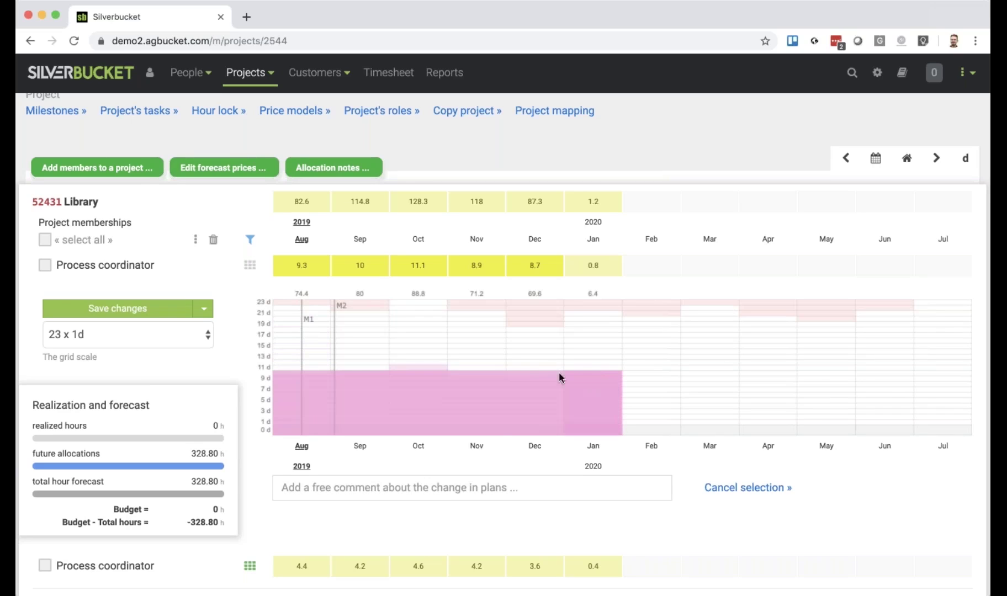
left_click(142, 312)
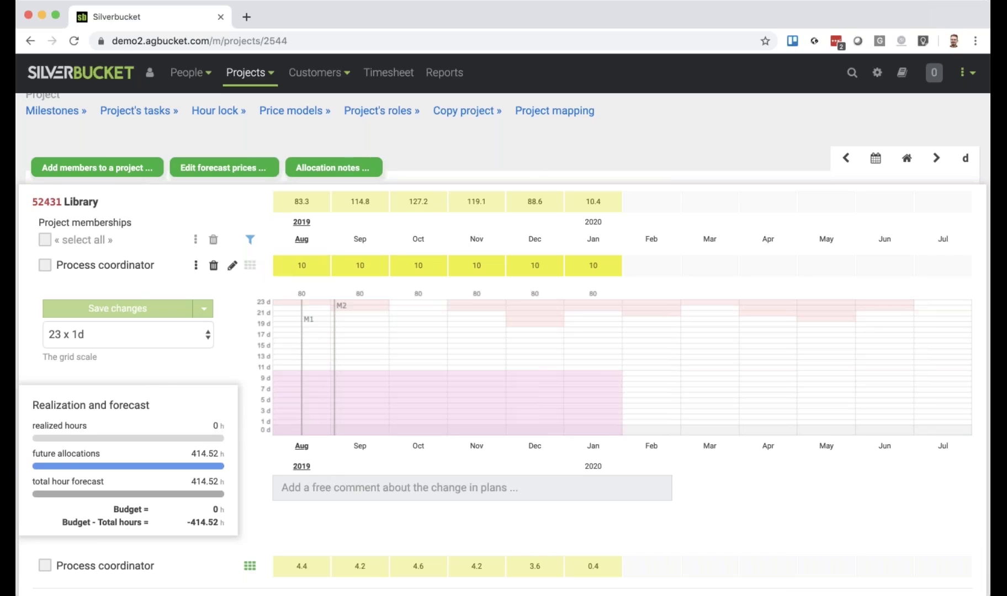
left_click(250, 265)
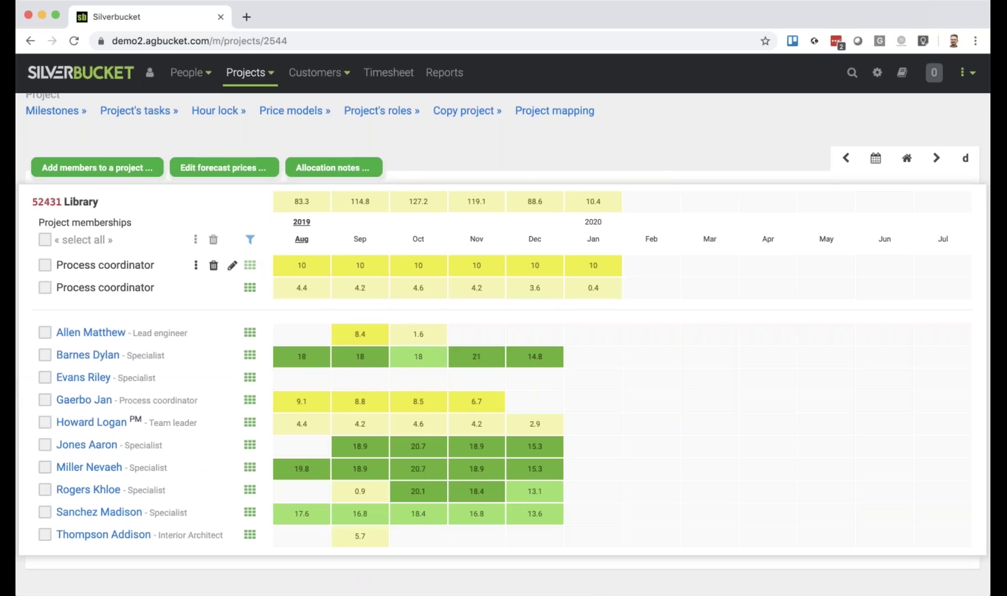
Step: Move the first unassigned Process coordinator's allocations to a person from the resource list, keeping the Process coordinator role
left_click(194, 266)
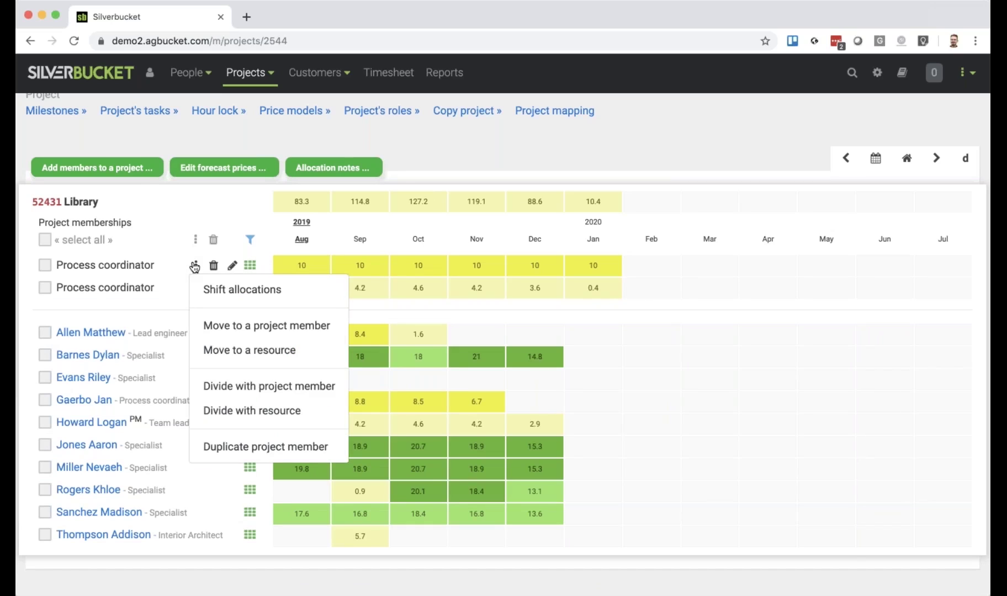
left_click(237, 354)
left_click(357, 160)
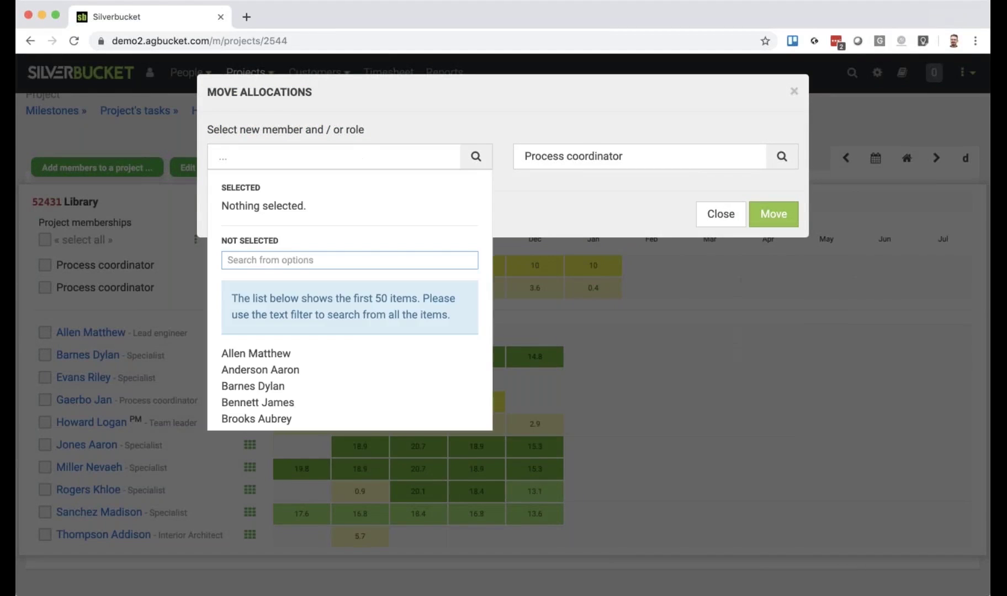
scroll(353, 317, "down", 8)
scroll(359, 319, "down", 3)
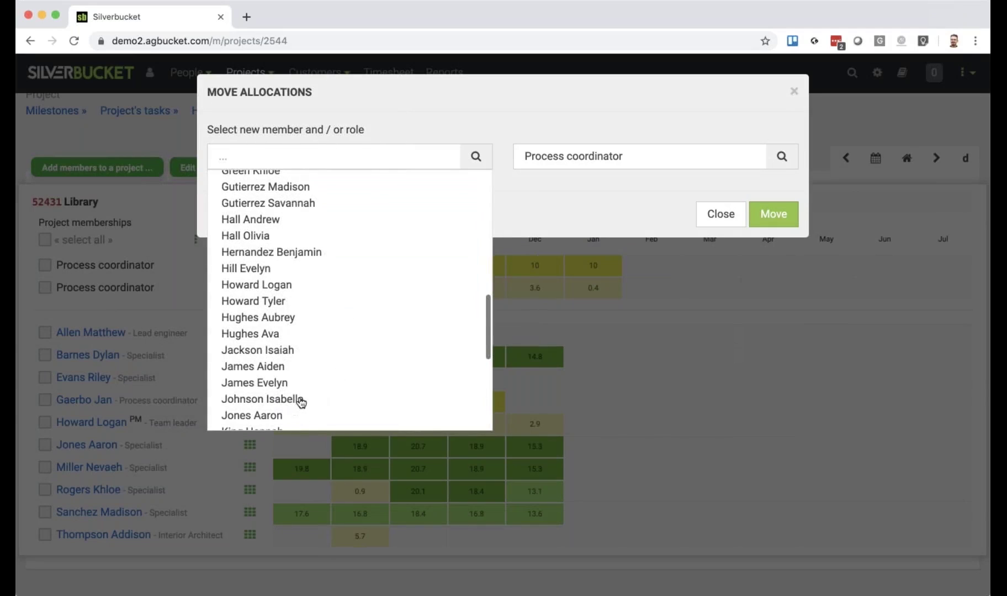
left_click(299, 399)
left_click(772, 215)
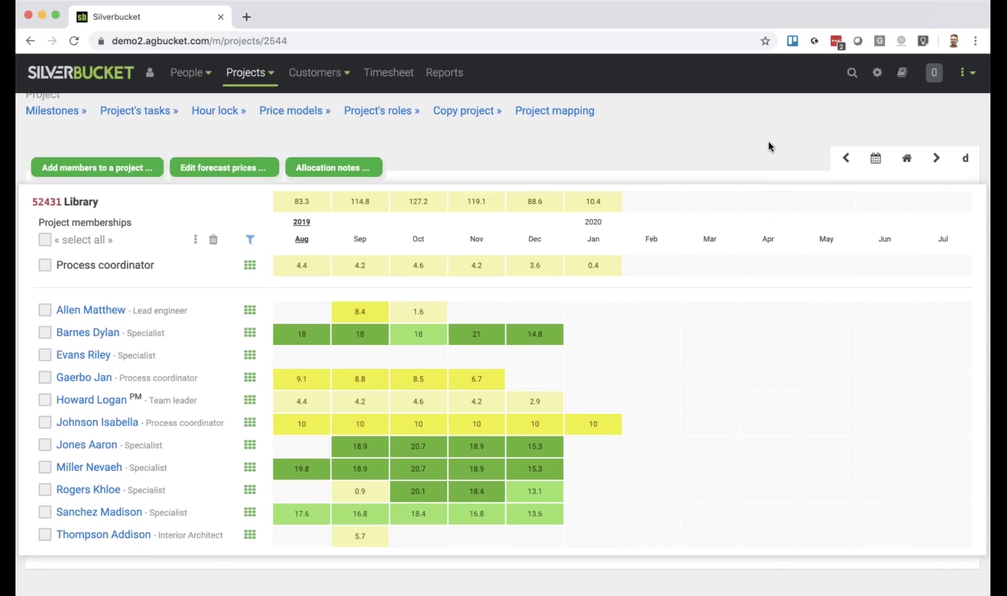
Step: Make the Progress numbers and Basic info areas visible on the Library project's dashboard and review them
scroll(756, 145, "up", 3)
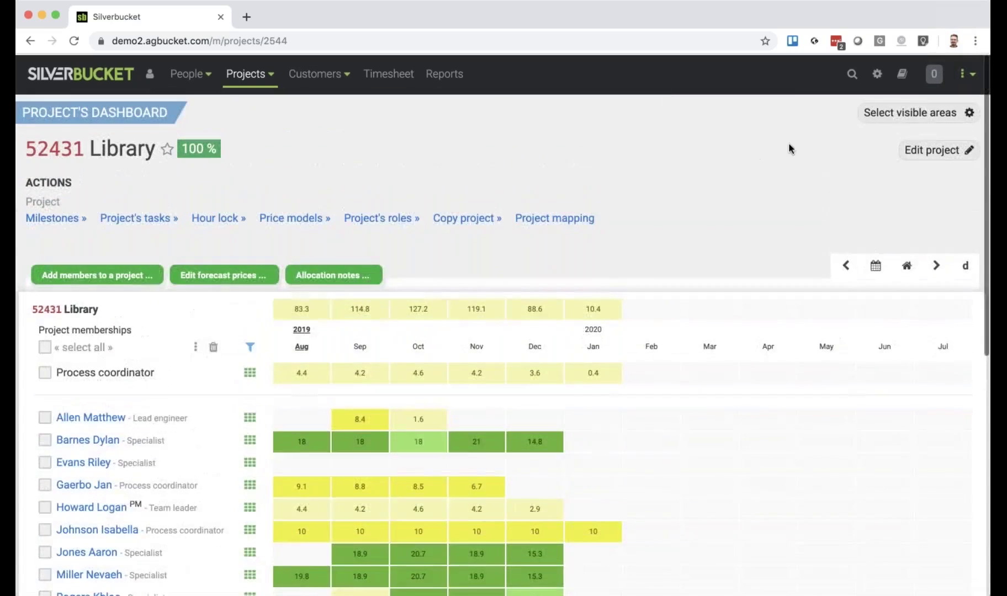
left_click(873, 120)
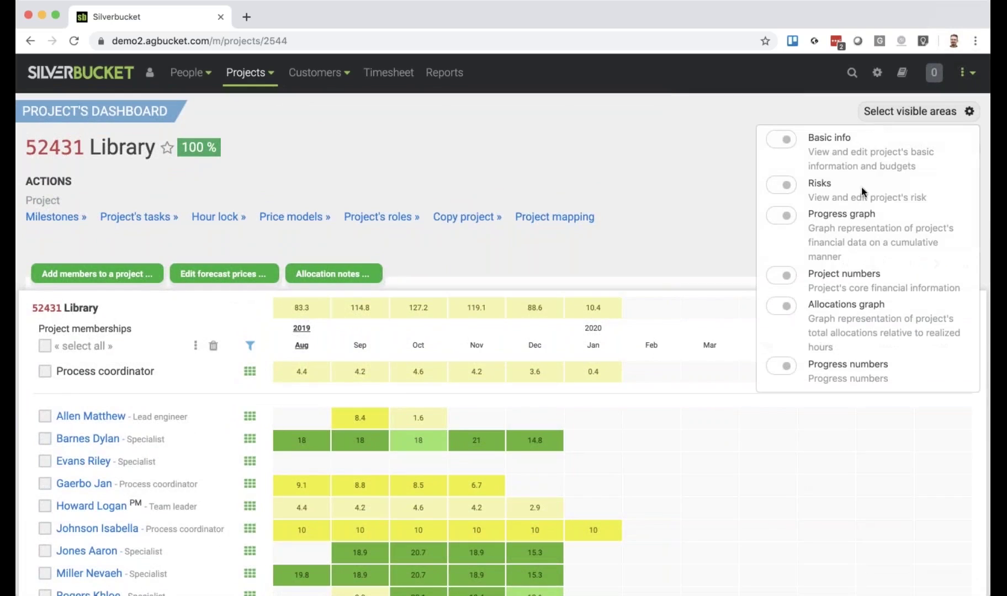
left_click(779, 370)
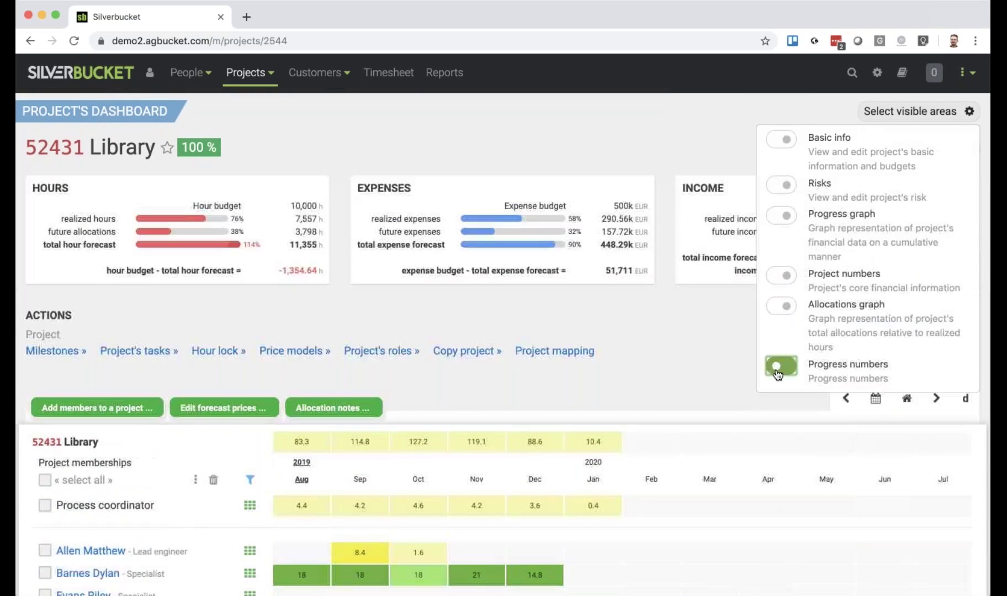
left_click(776, 139)
left_click(593, 117)
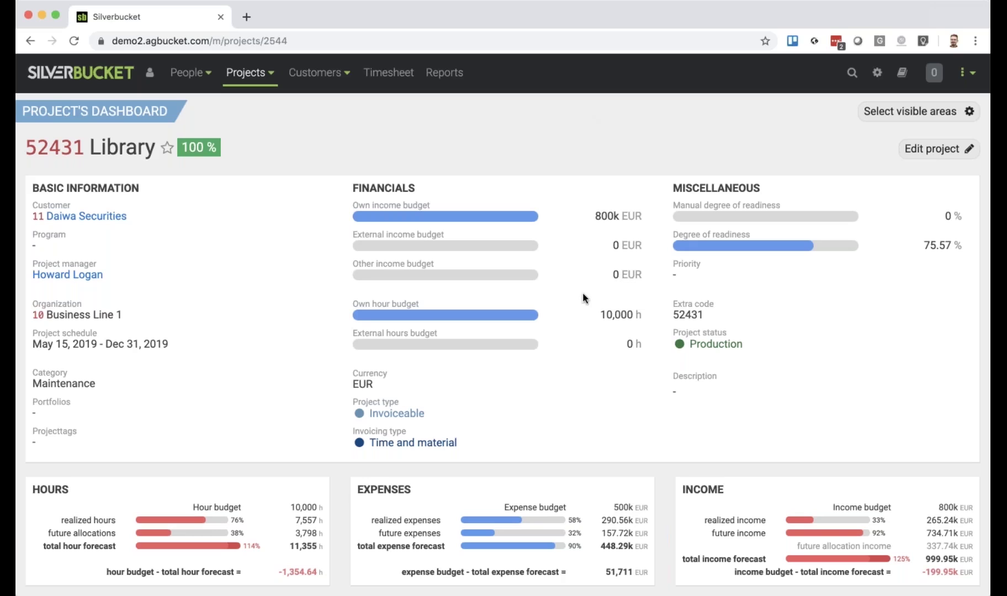
scroll(582, 293, "down", 2)
scroll(592, 296, "down", 2)
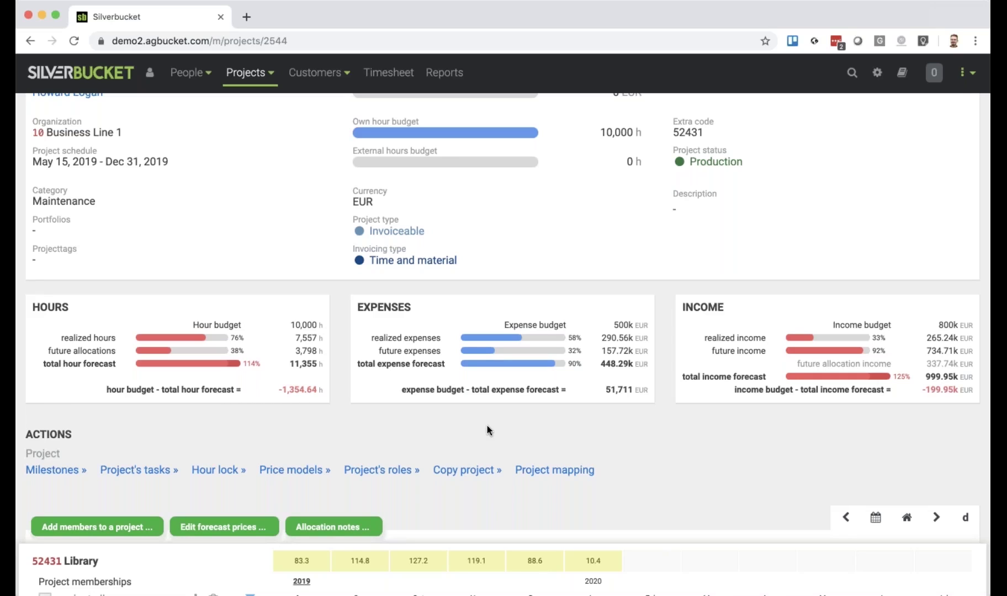
scroll(488, 428, "up", 3)
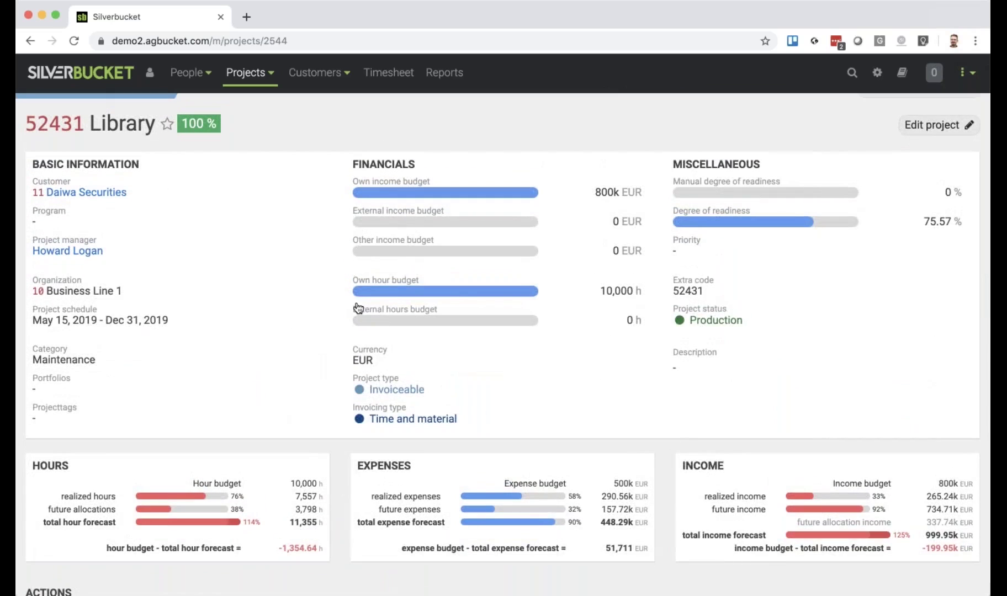